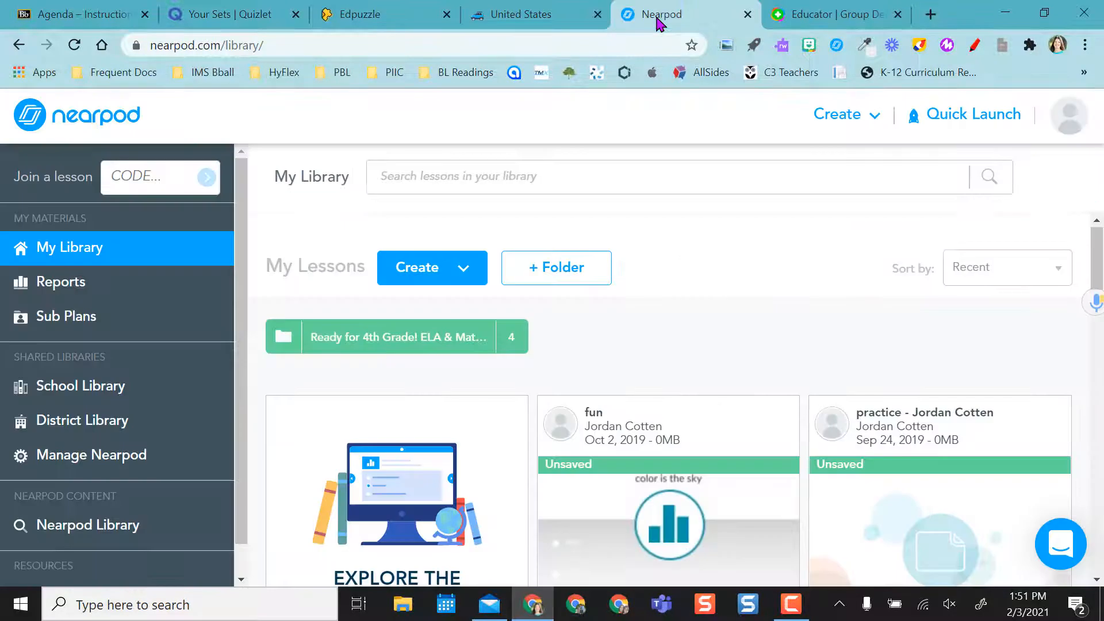
# Open the Test Area folder from the Instructional Technology course's Class Content page
pyautogui.click(803, 21)
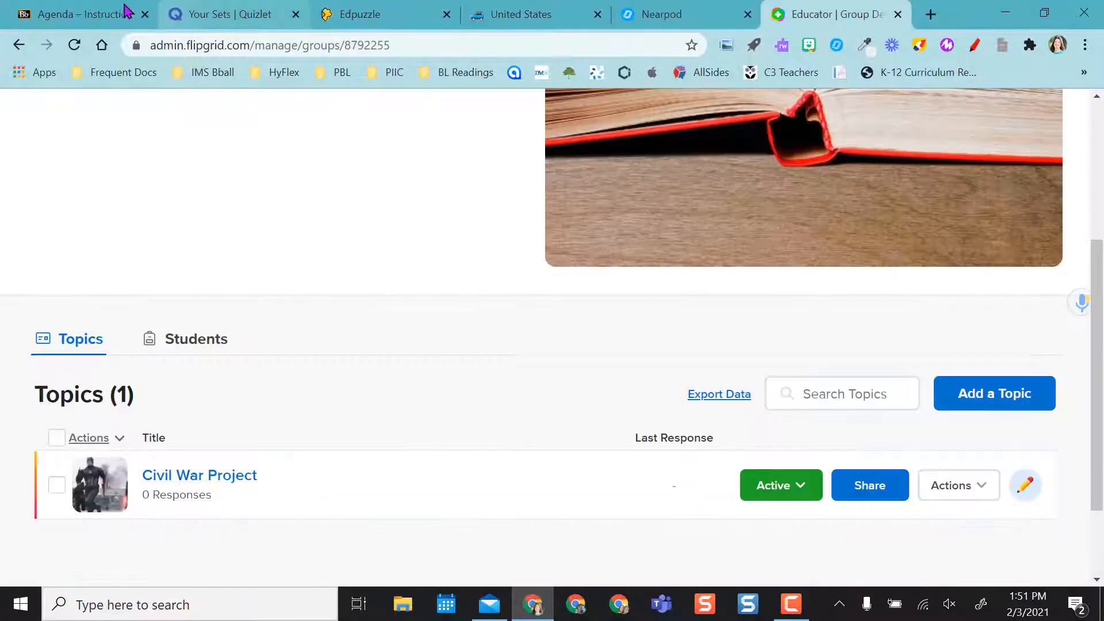
pyautogui.click(102, 22)
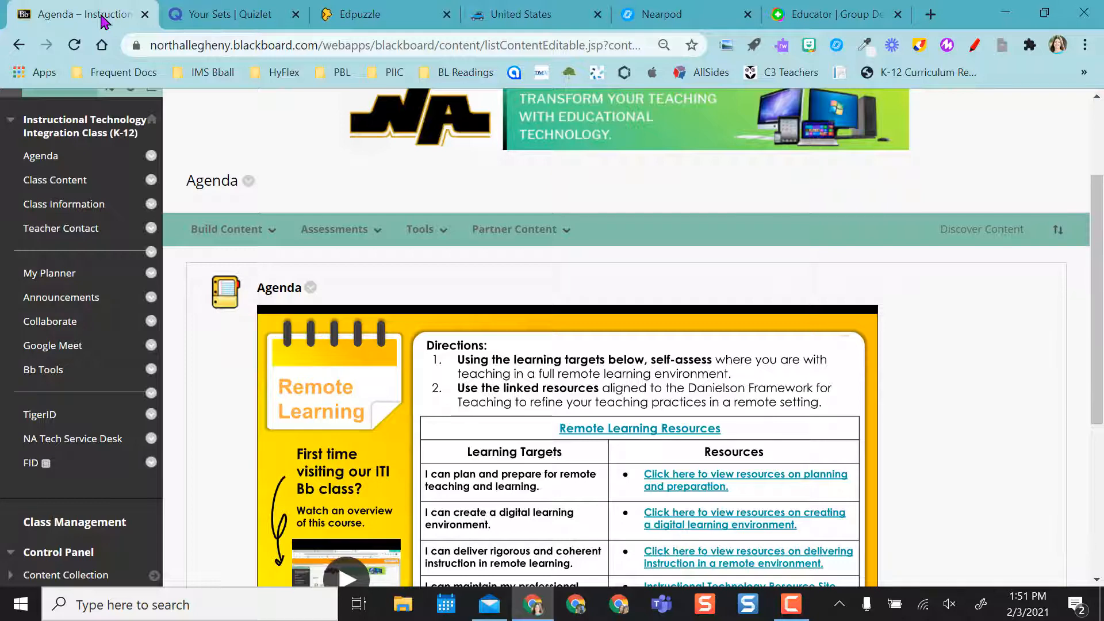
pyautogui.click(53, 182)
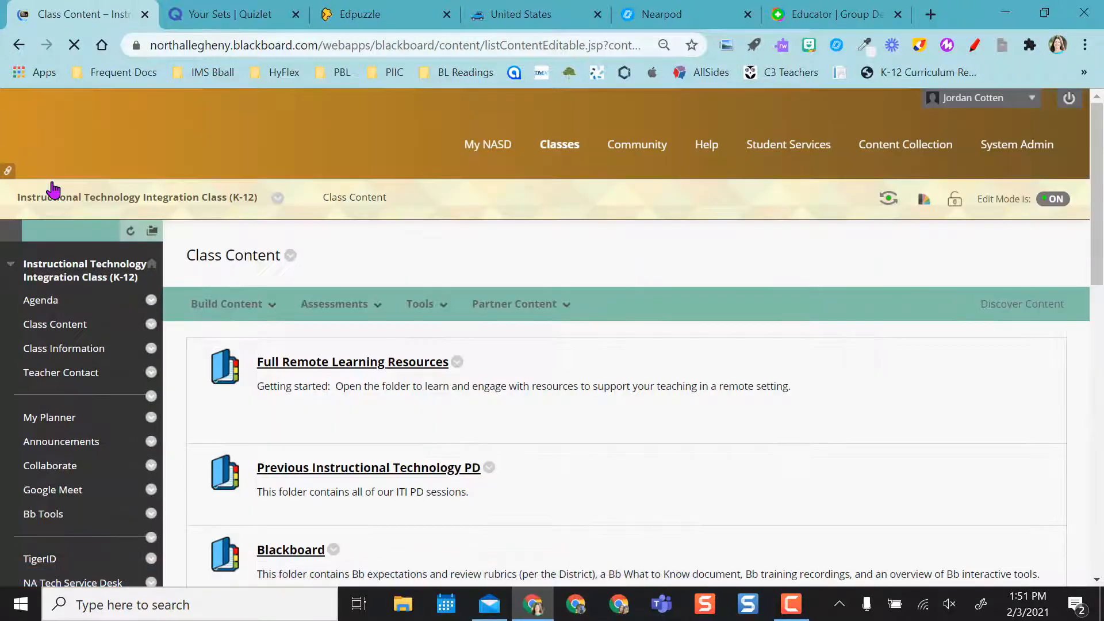
pyautogui.scroll(-1, 679, 445)
pyautogui.scroll(-15, 689, 456)
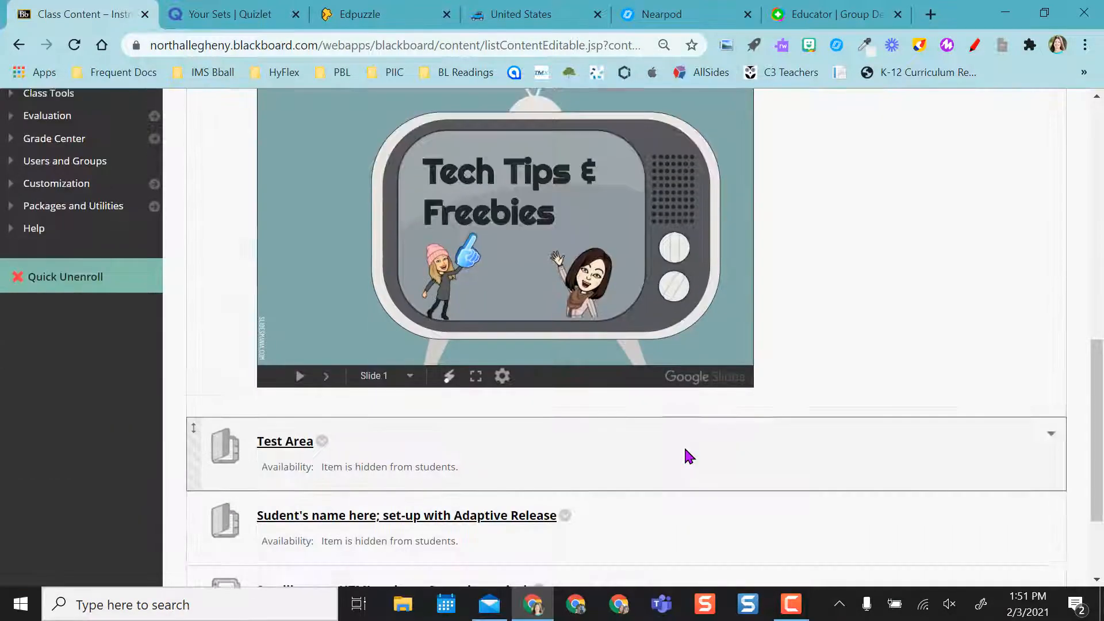
pyautogui.click(289, 310)
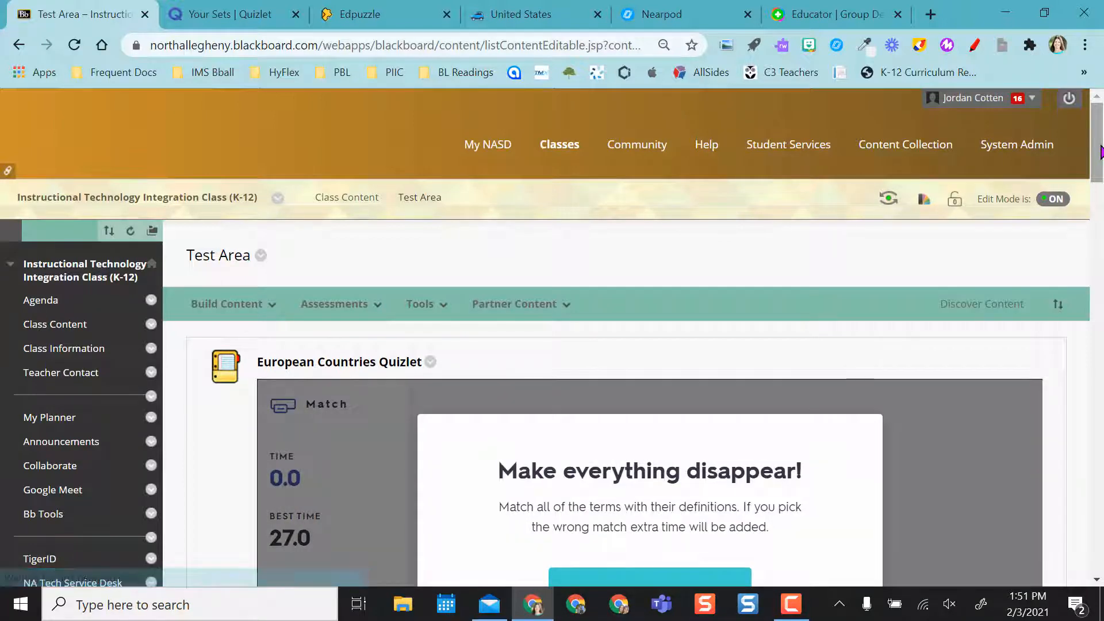
# Start the Match game in the embedded European Countries Quizlet, then switch its study mode to Flashcards
pyautogui.moveTo(1101, 152); pyautogui.dragTo(1101, 190)
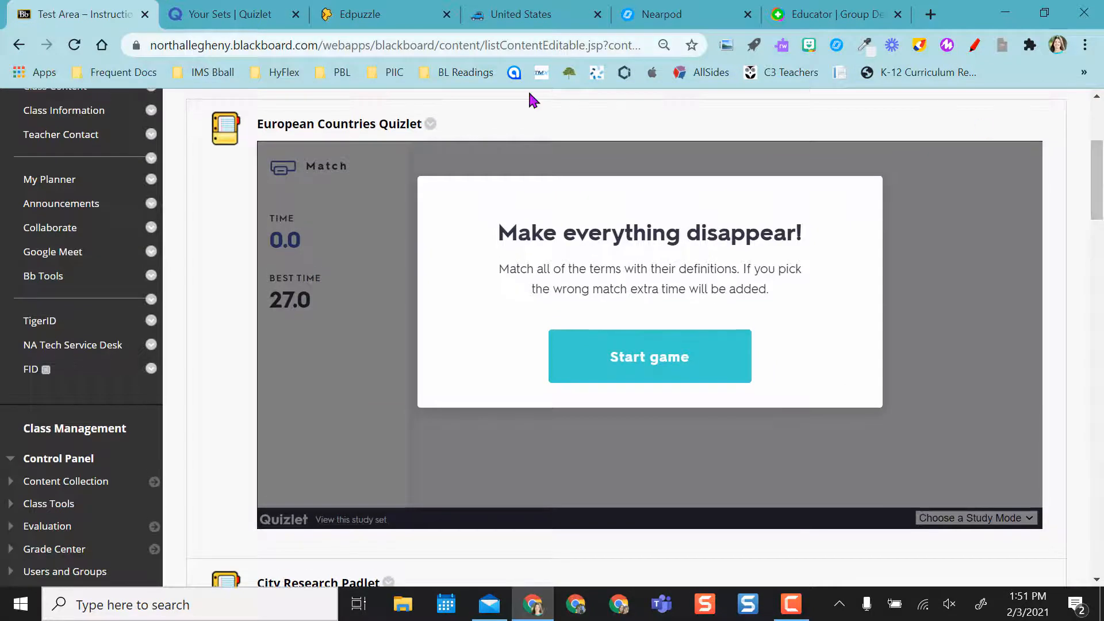
pyautogui.click(621, 357)
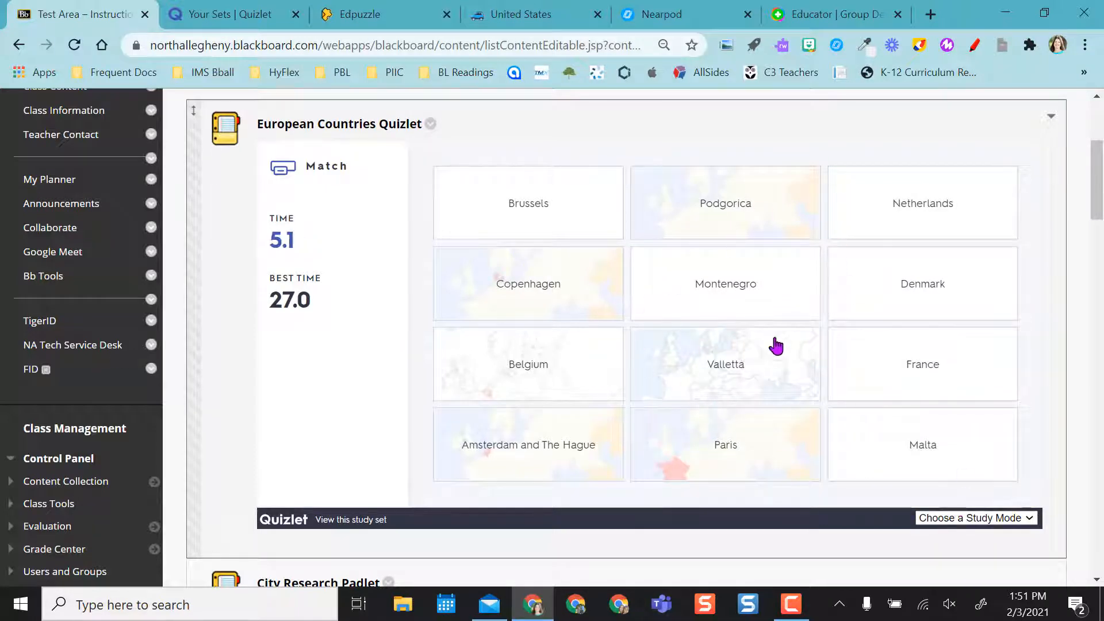
pyautogui.click(974, 520)
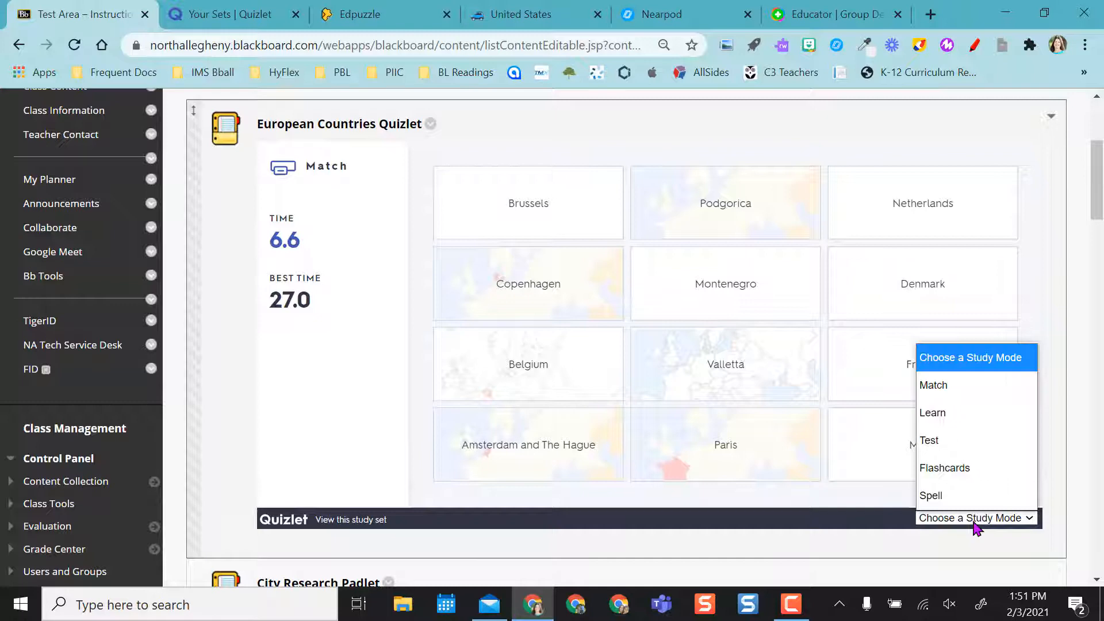
pyautogui.click(957, 474)
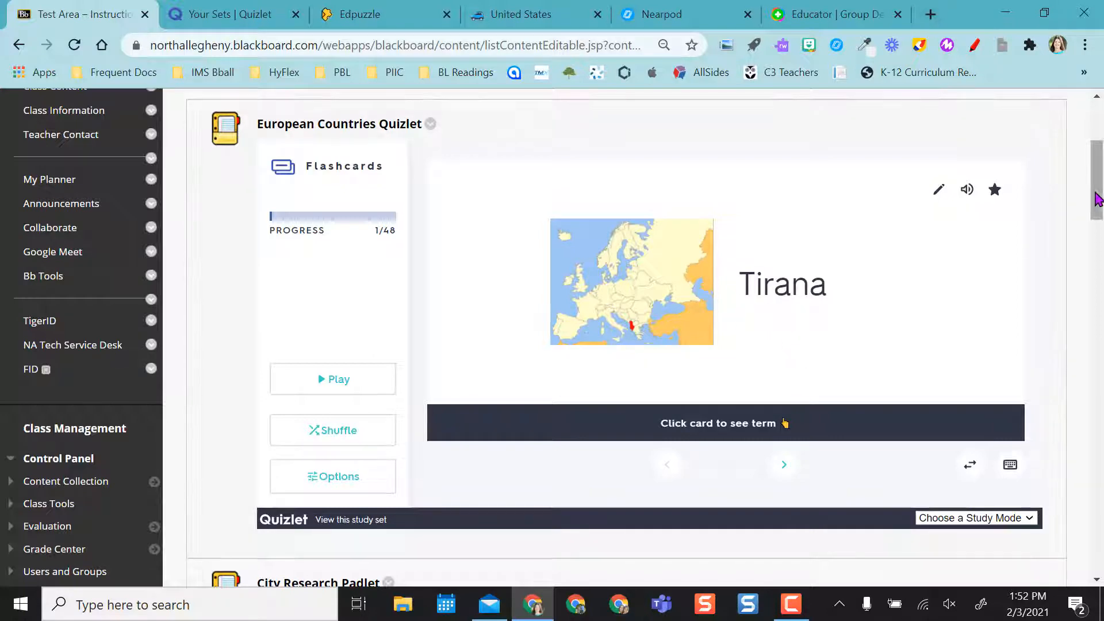
# Add a post located at Pittsburgh, PA, USA to the embedded United States Padlet map and publish it
pyautogui.moveTo(1098, 204); pyautogui.dragTo(1102, 278)
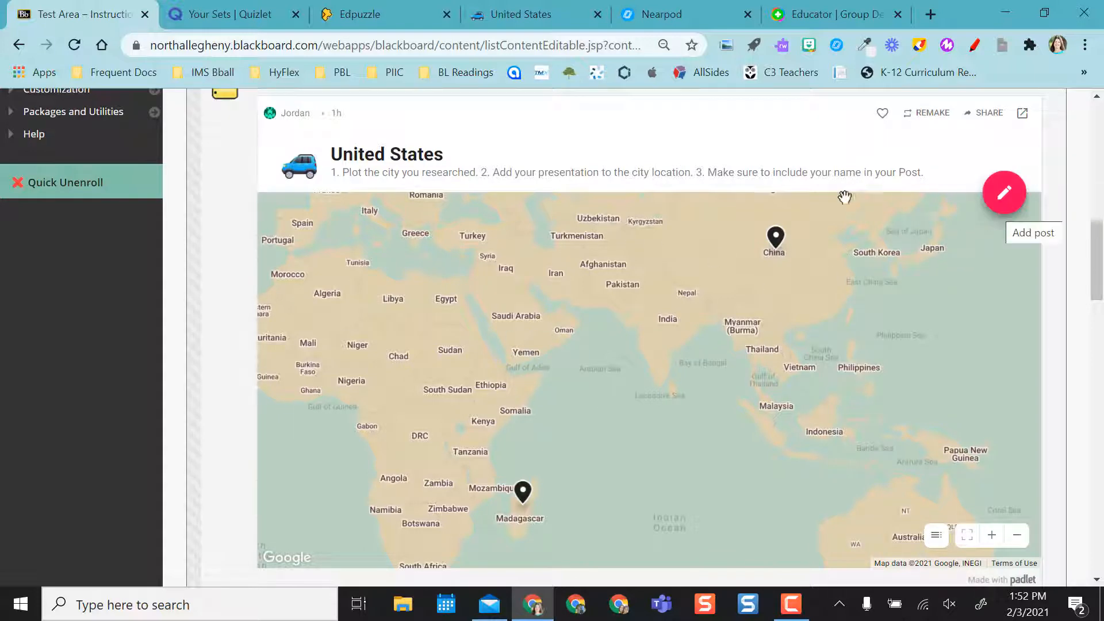
pyautogui.moveTo(545, 172); pyautogui.dragTo(884, 173)
pyautogui.click(962, 165)
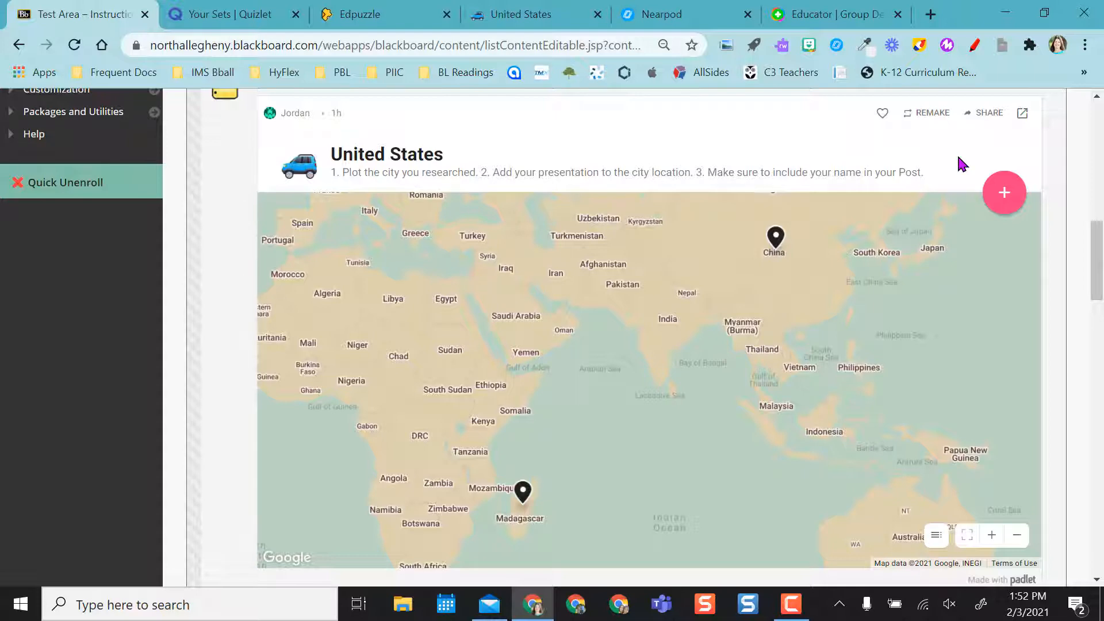
pyautogui.click(1004, 195)
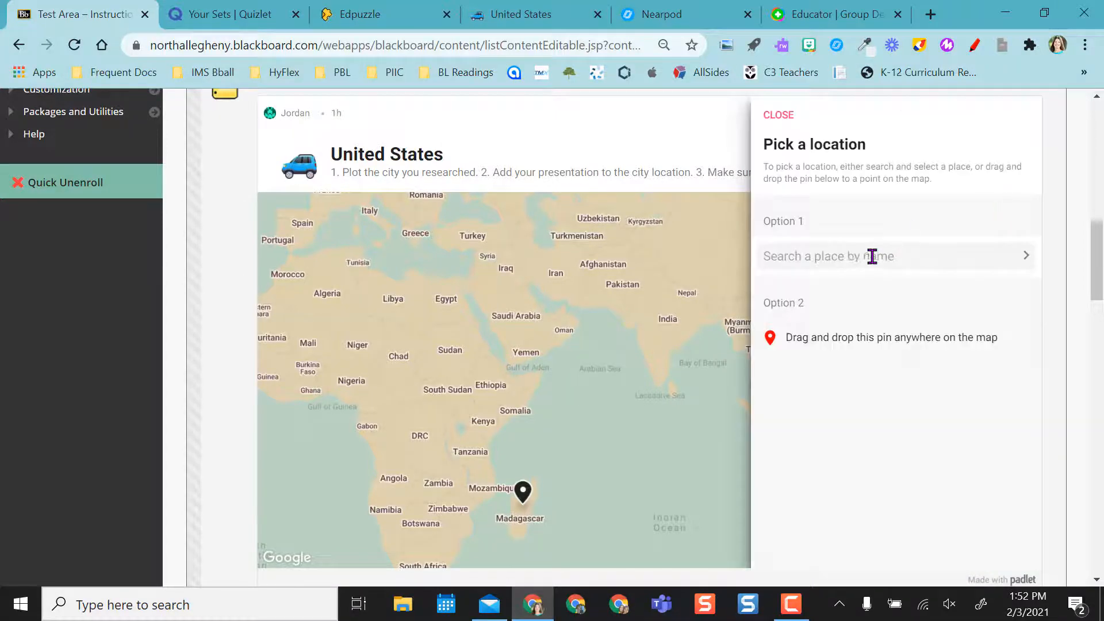
pyautogui.write('Pitts')
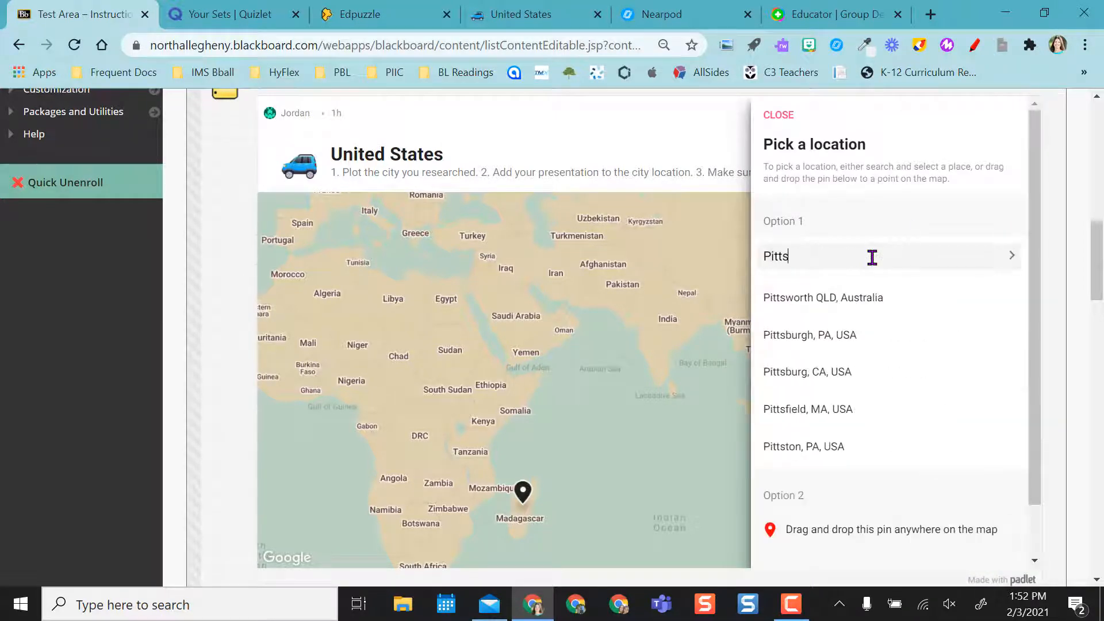
pyautogui.click(856, 334)
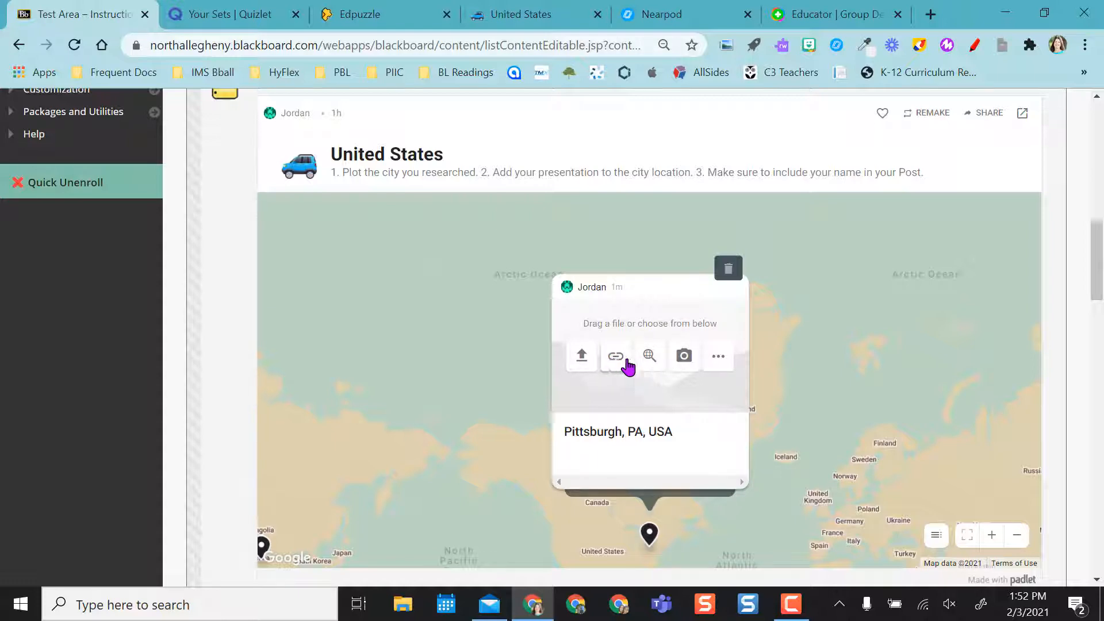
pyautogui.click(712, 359)
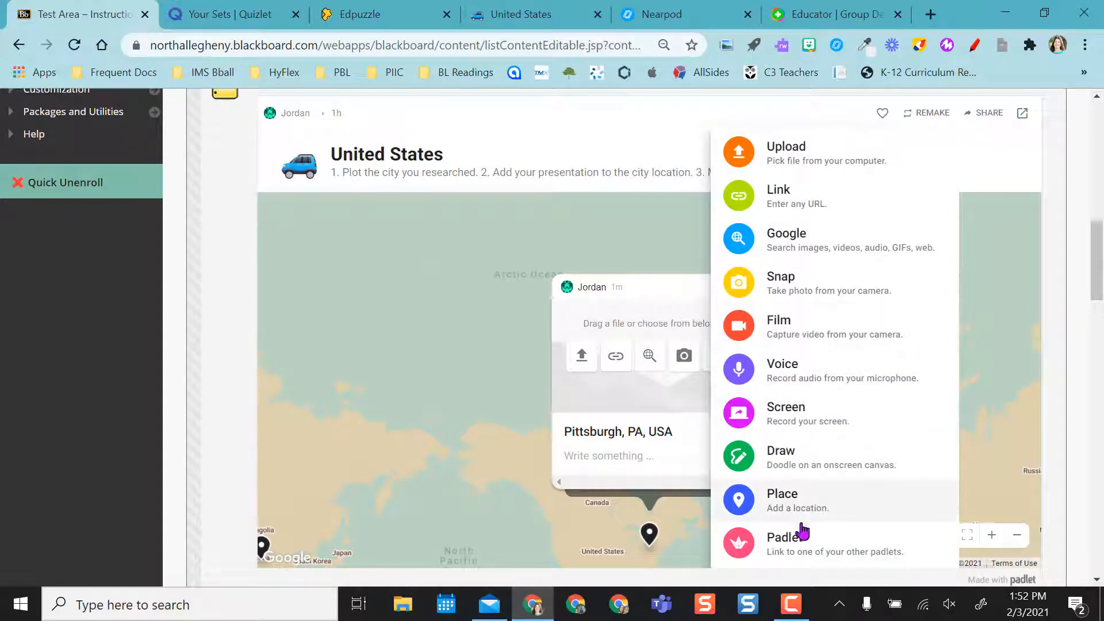
pyautogui.click(611, 311)
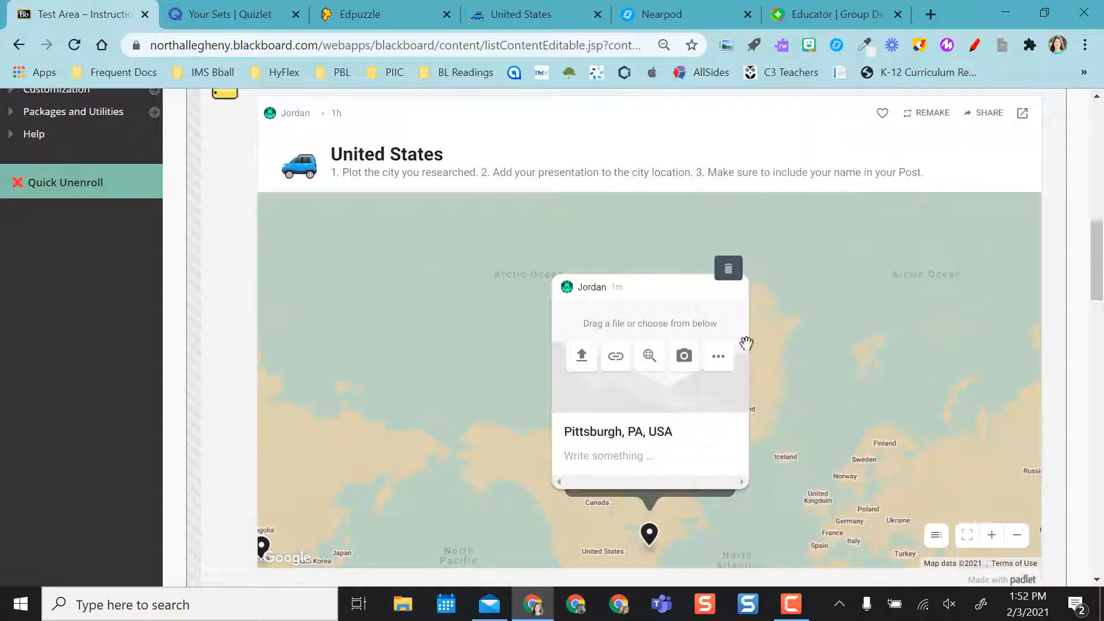
pyautogui.click(810, 313)
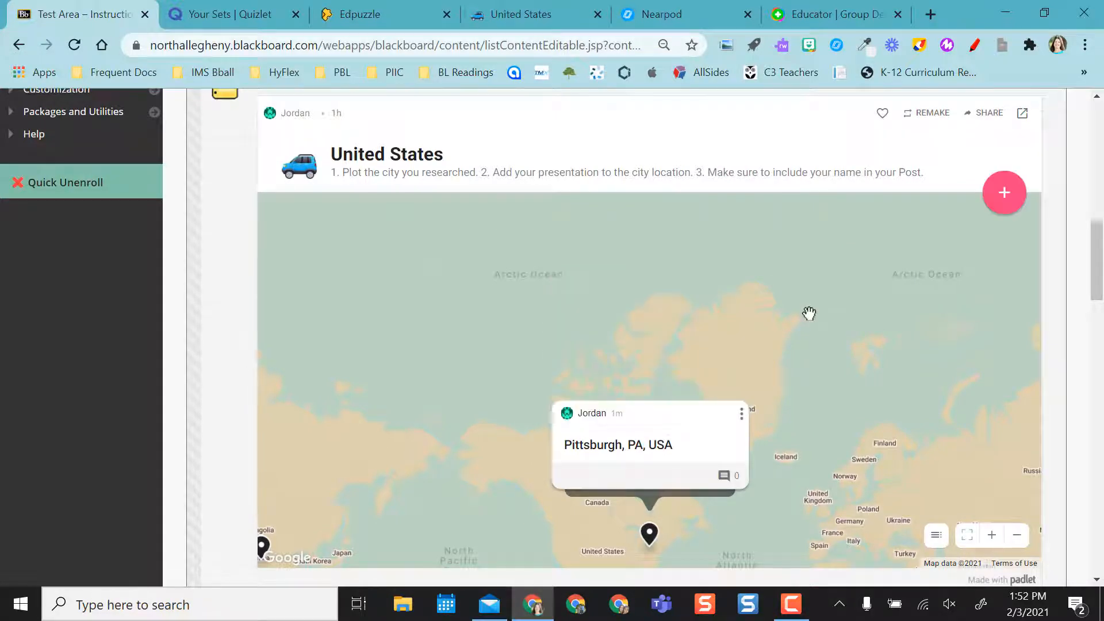
# Pan the Padlet map over North America around the new pin
pyautogui.scroll(-4, 849, 439)
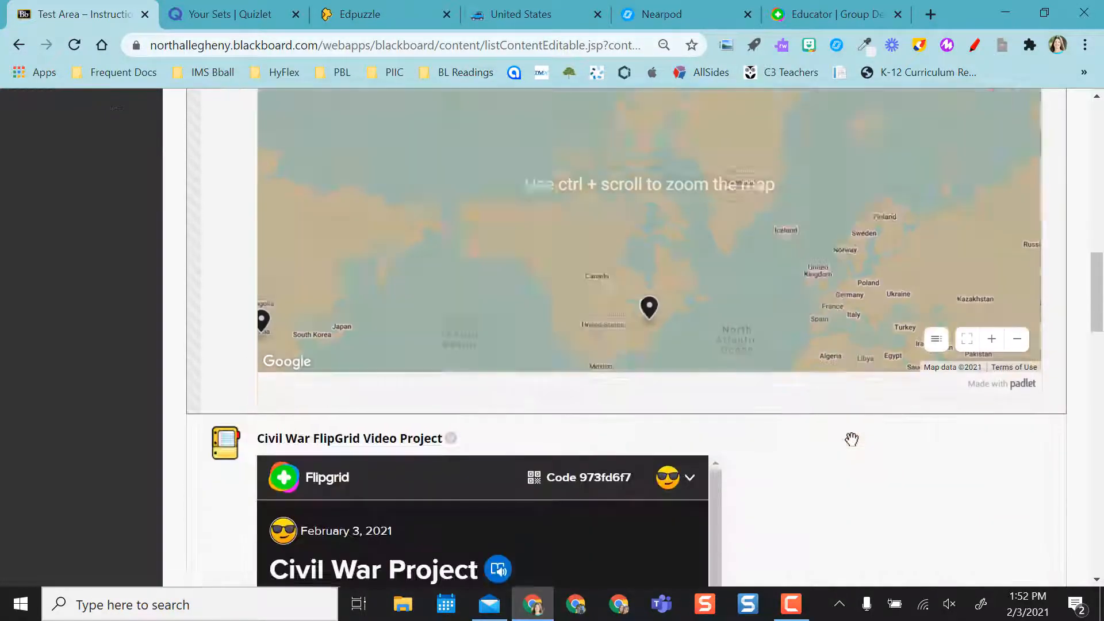
pyautogui.scroll(3, 660, 111)
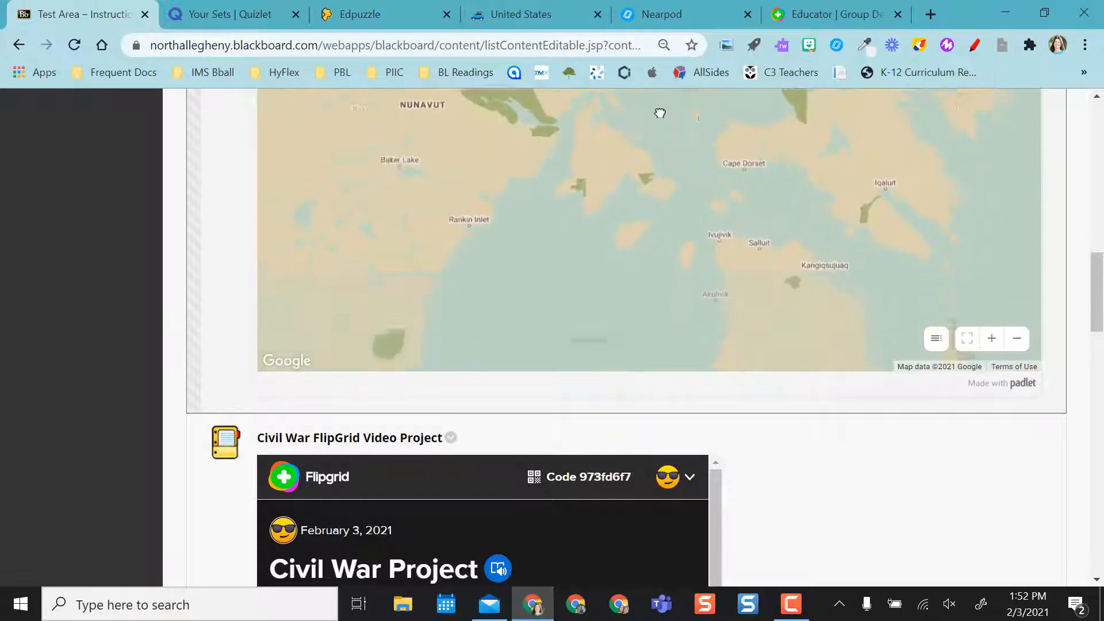
pyautogui.moveTo(577, 169); pyautogui.dragTo(801, 32)
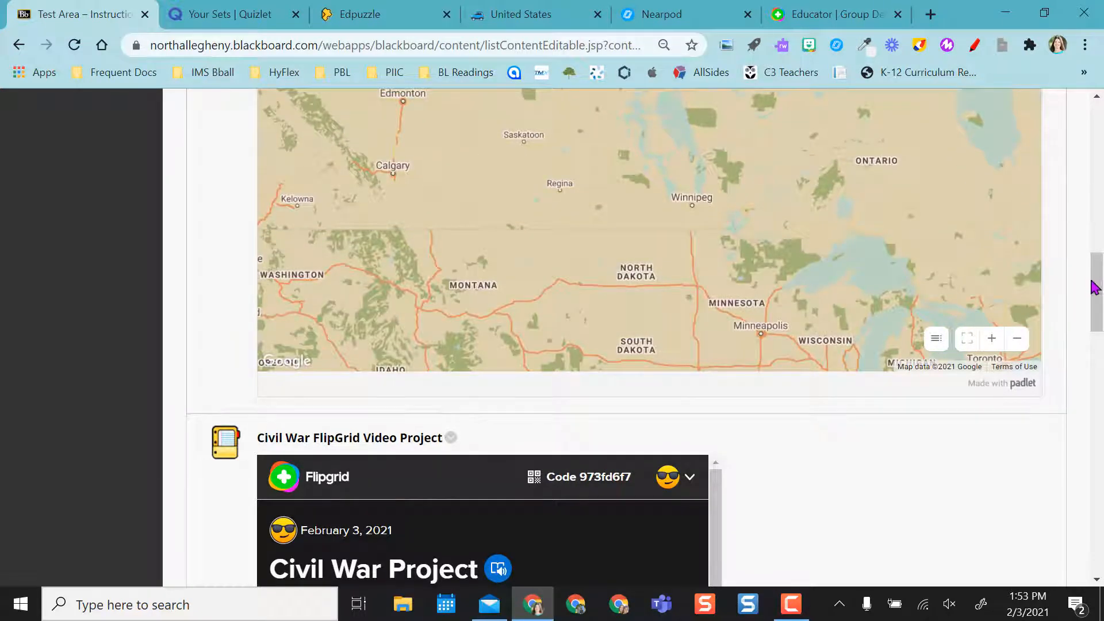
# Open the Civil War Project Flipgrid response recorder, signing in with a Google account, then close the recorder
pyautogui.moveTo(1095, 289); pyautogui.dragTo(1101, 344)
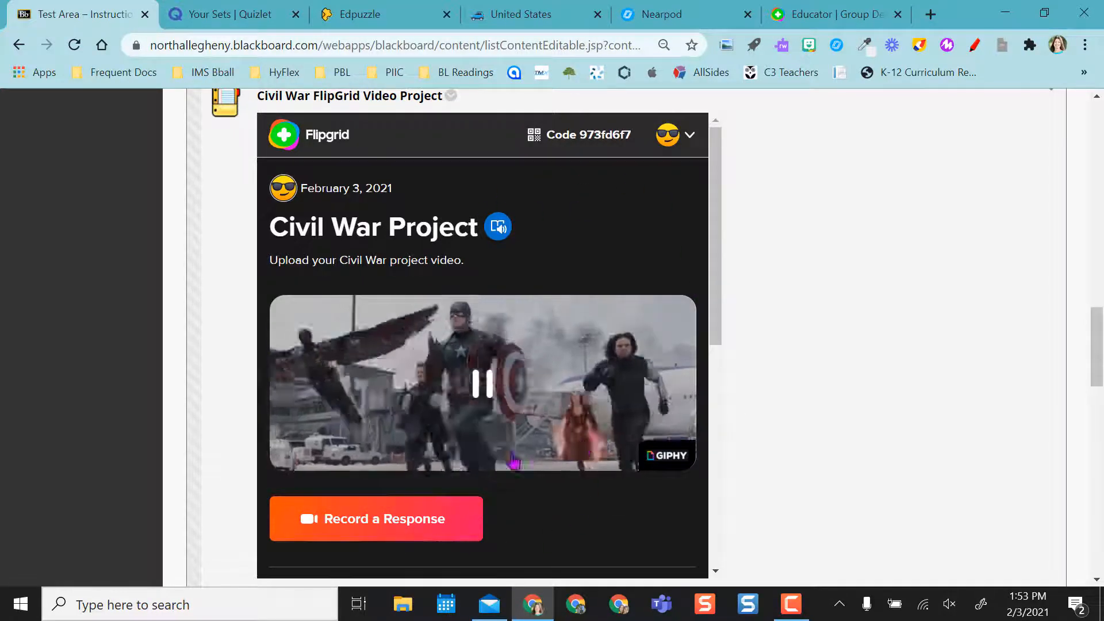
pyautogui.click(412, 520)
pyautogui.click(390, 328)
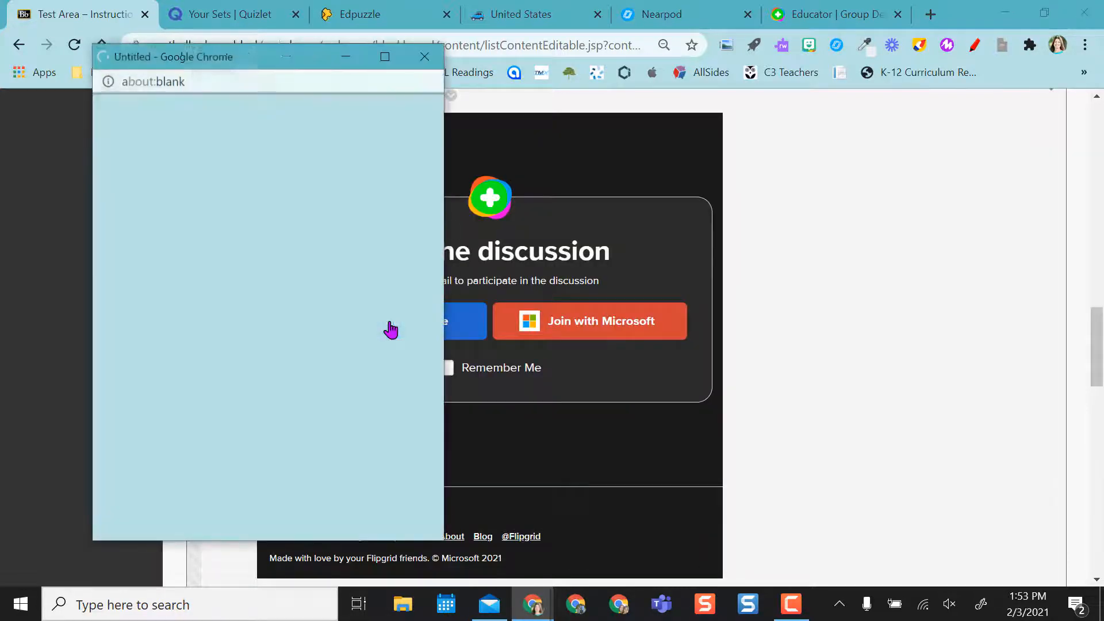
pyautogui.click(248, 290)
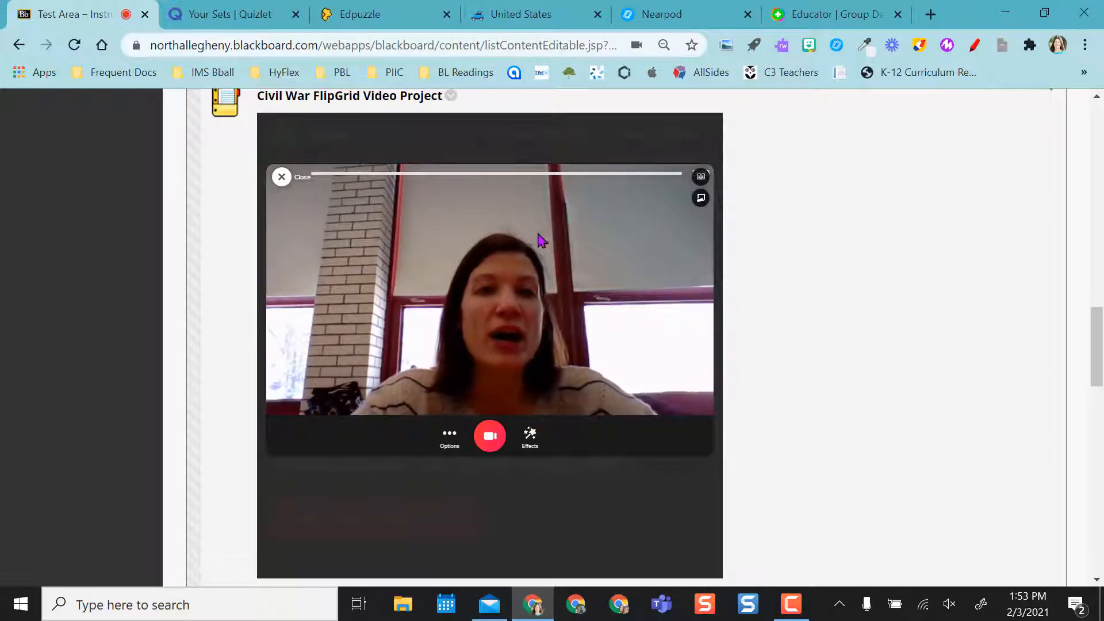
pyautogui.click(281, 178)
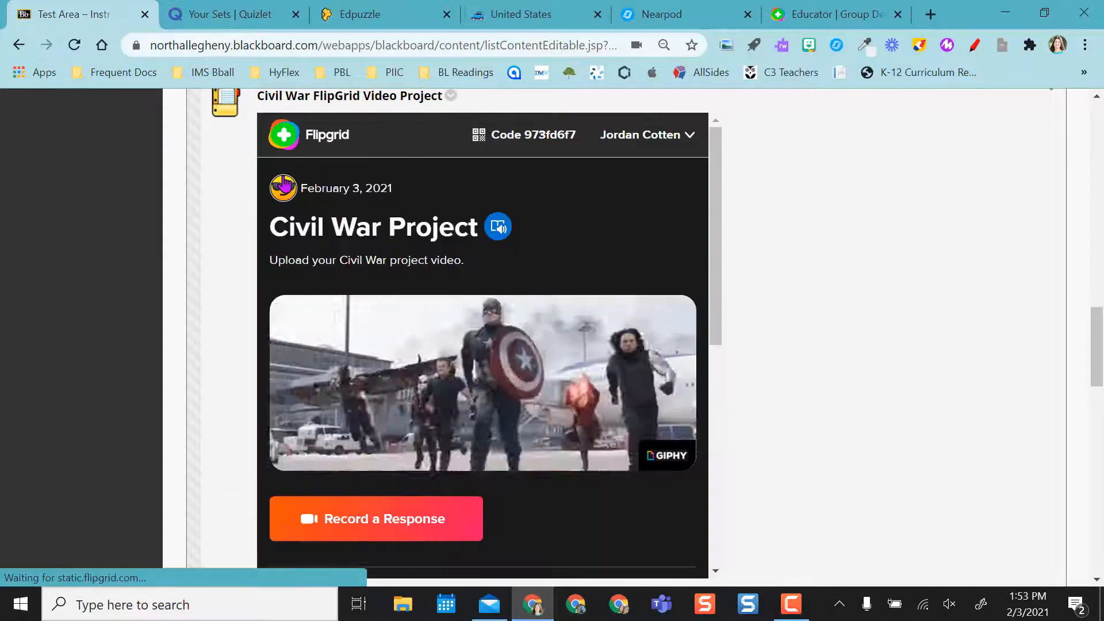
# Scroll through the Civil War Project topic's responses section
pyautogui.scroll(-7, 512, 534)
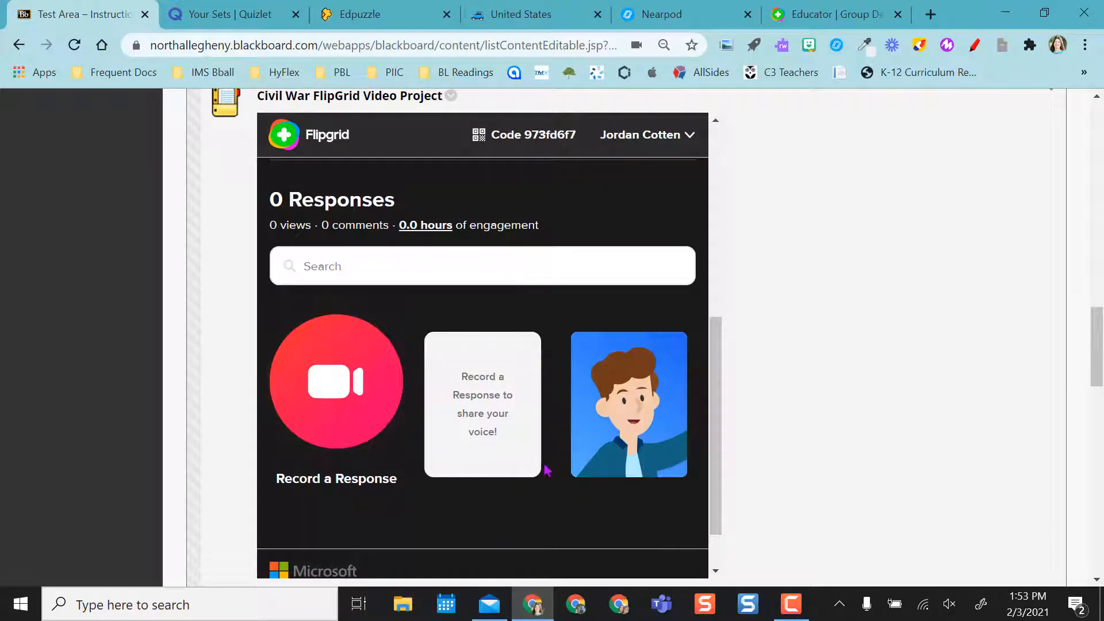
pyautogui.scroll(-1, 546, 470)
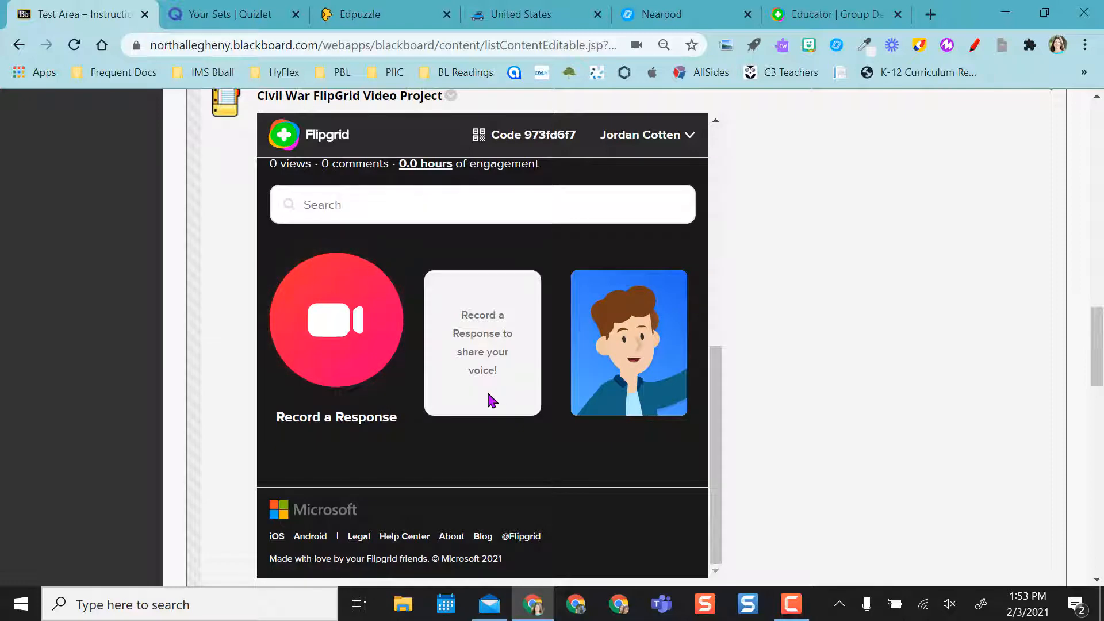
pyautogui.scroll(-3, 595, 465)
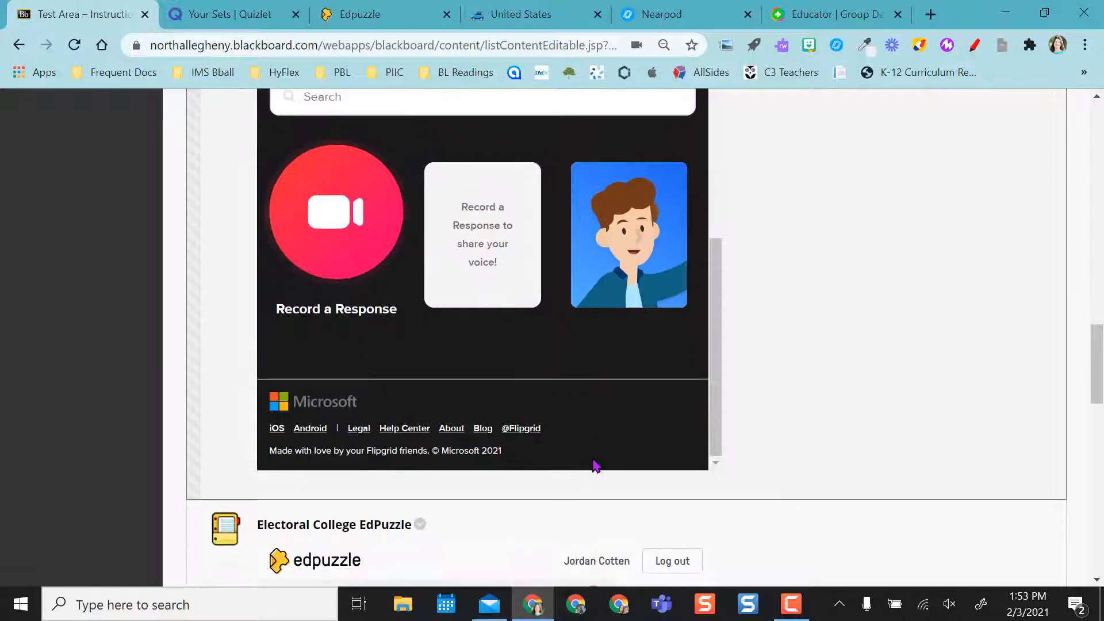
# Log out of the embedded Electoral College EdPuzzle, log back in with Google, and get started on the video
pyautogui.moveTo(1100, 377); pyautogui.dragTo(1099, 426)
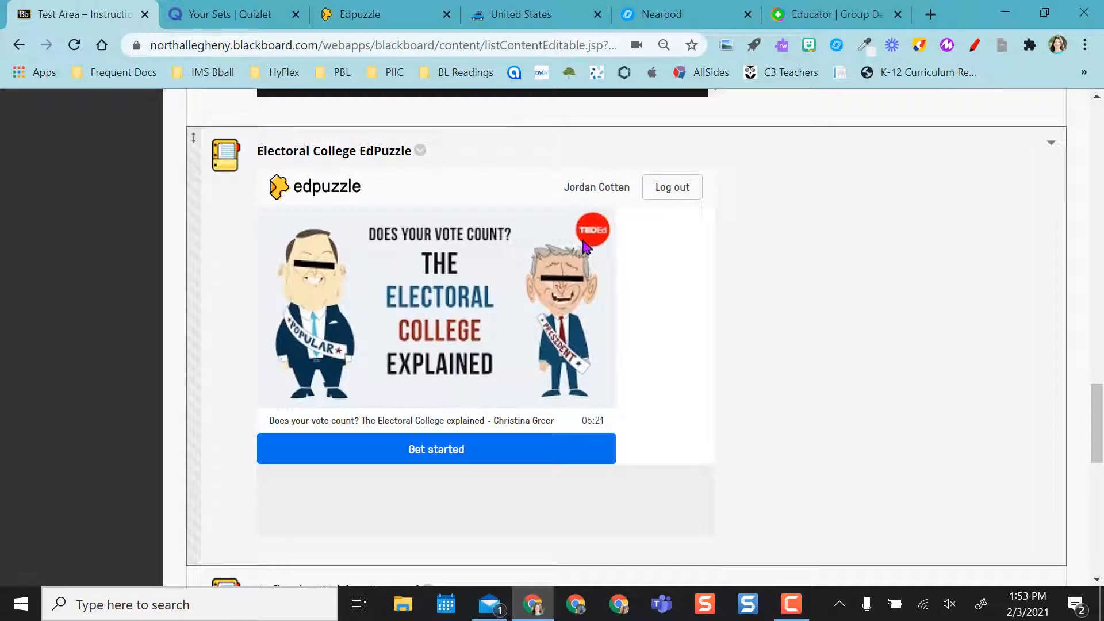
pyautogui.click(668, 194)
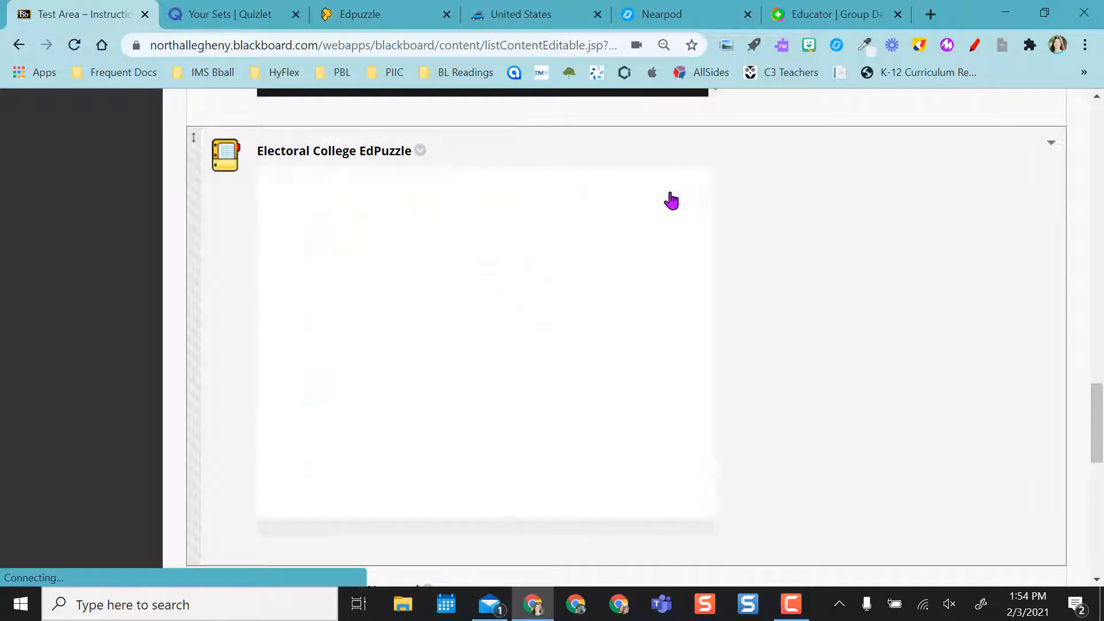
pyautogui.click(456, 457)
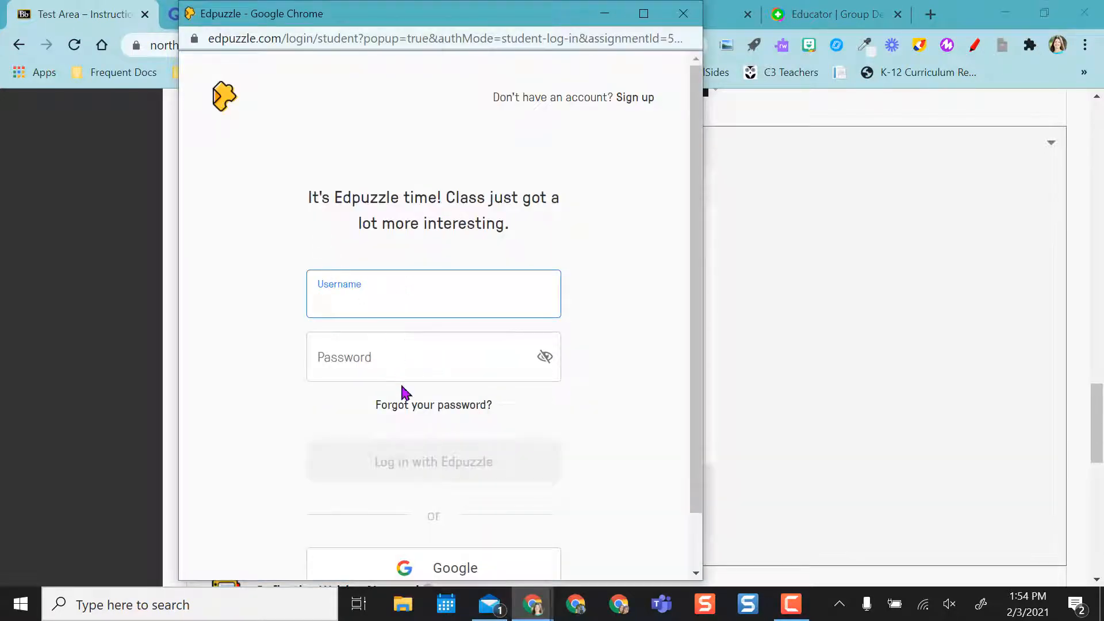
pyautogui.click(438, 569)
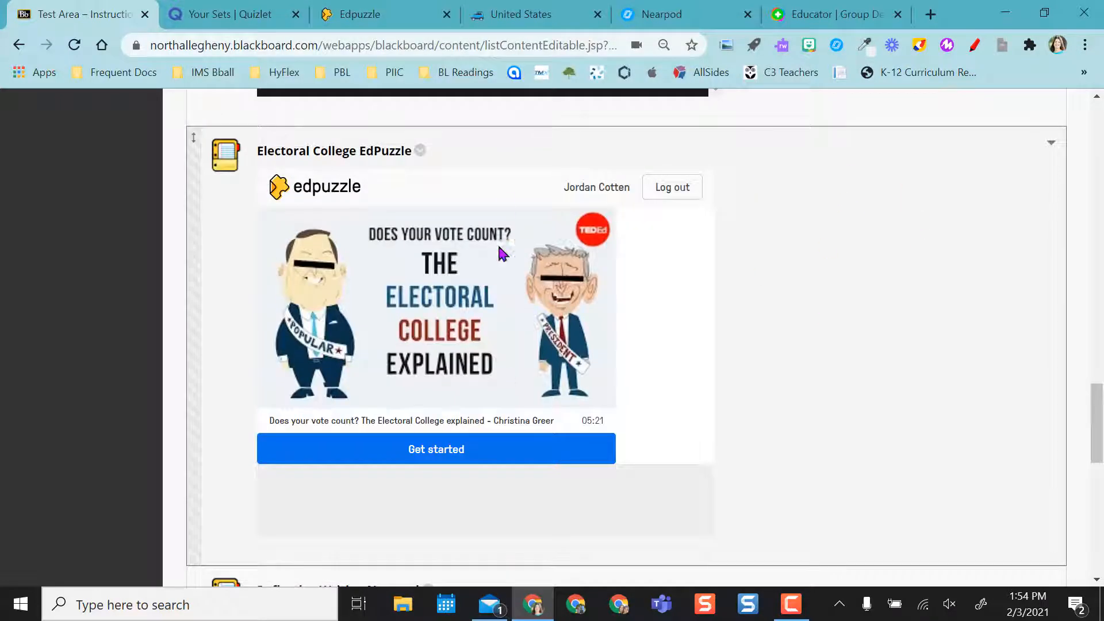
pyautogui.click(432, 459)
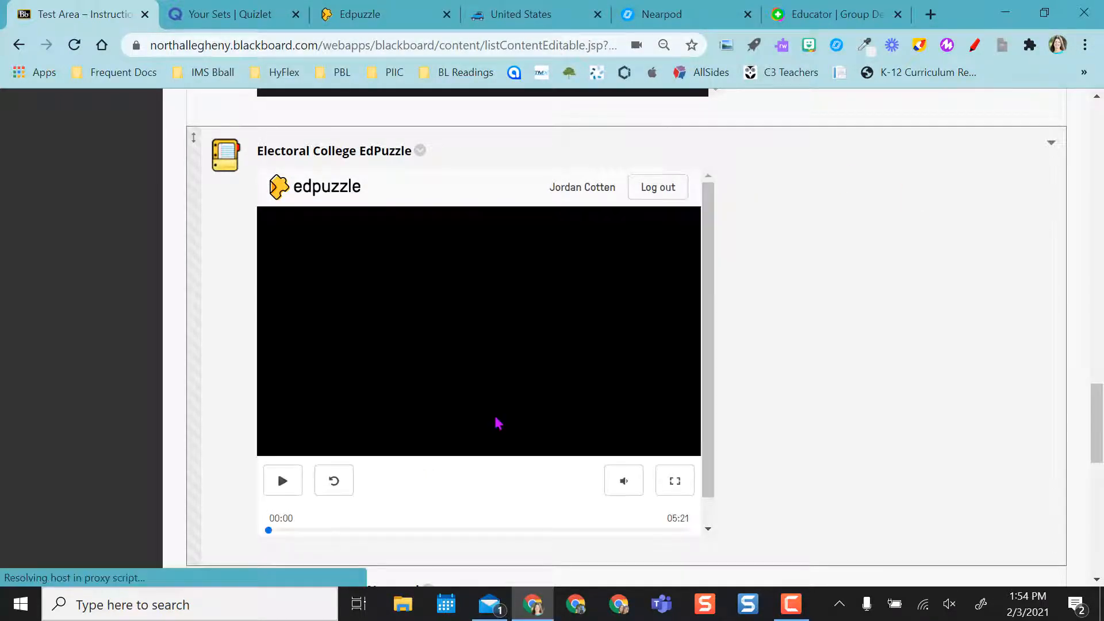
# Play and then pause the Electoral College video in EdPuzzle
pyautogui.click(476, 323)
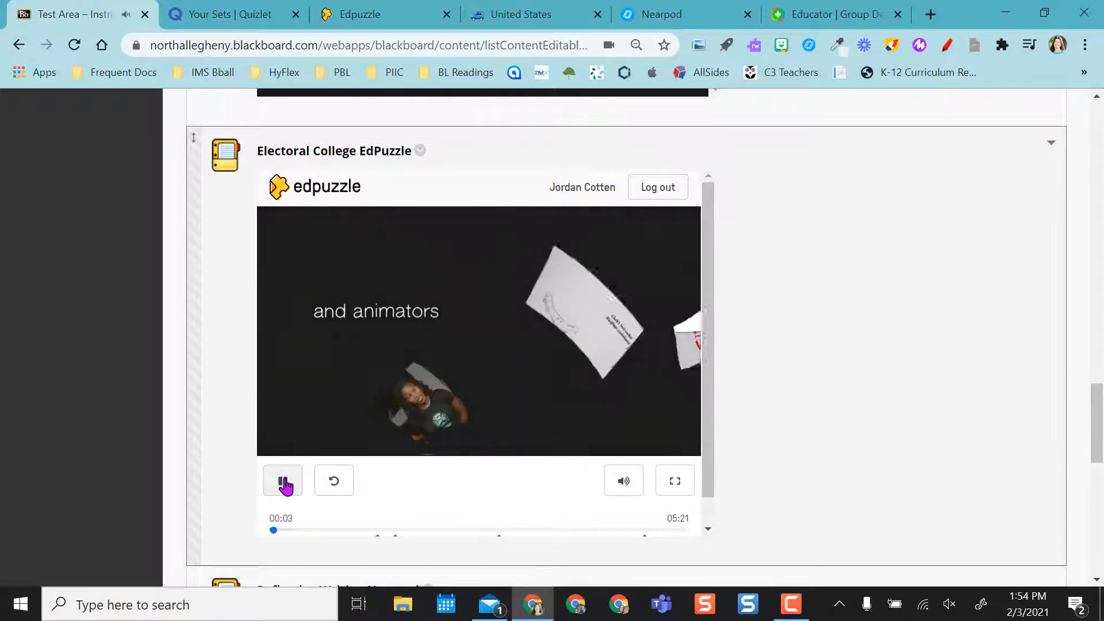
pyautogui.click(285, 483)
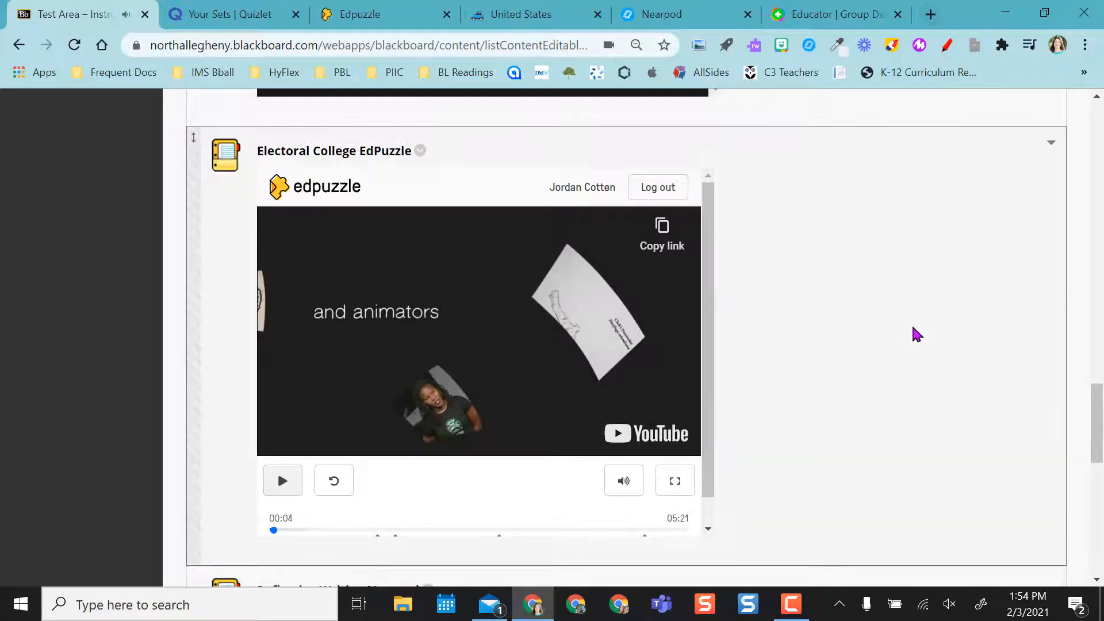
pyautogui.scroll(-1, 914, 333)
pyautogui.scroll(-4, 916, 335)
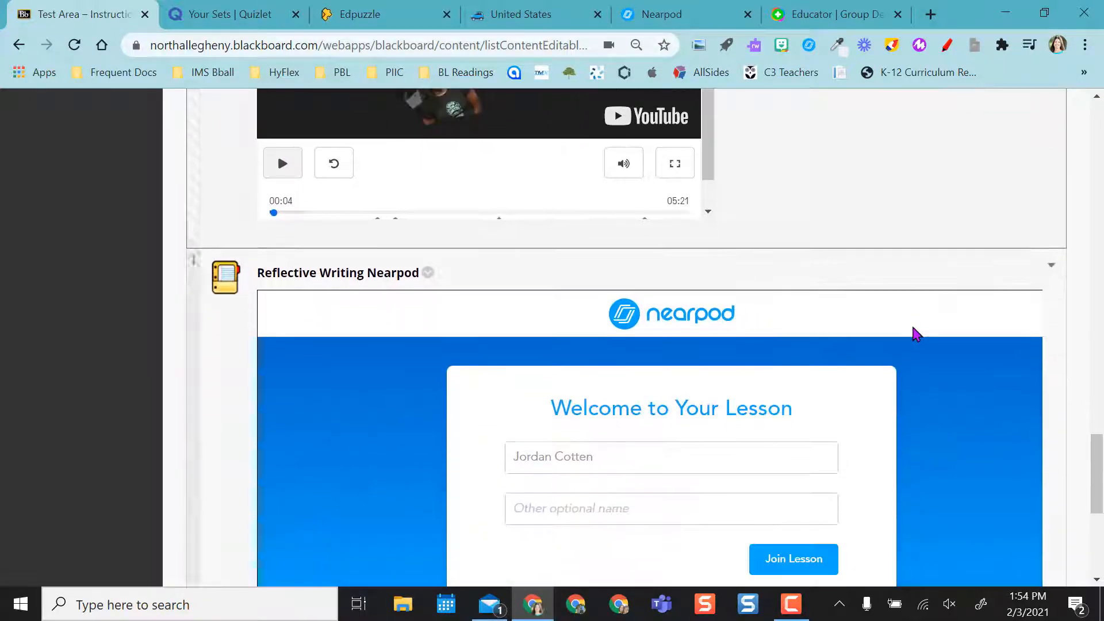
# Join the embedded Reflective Writing Nearpod lesson and advance through its first slides
pyautogui.scroll(-1, 917, 334)
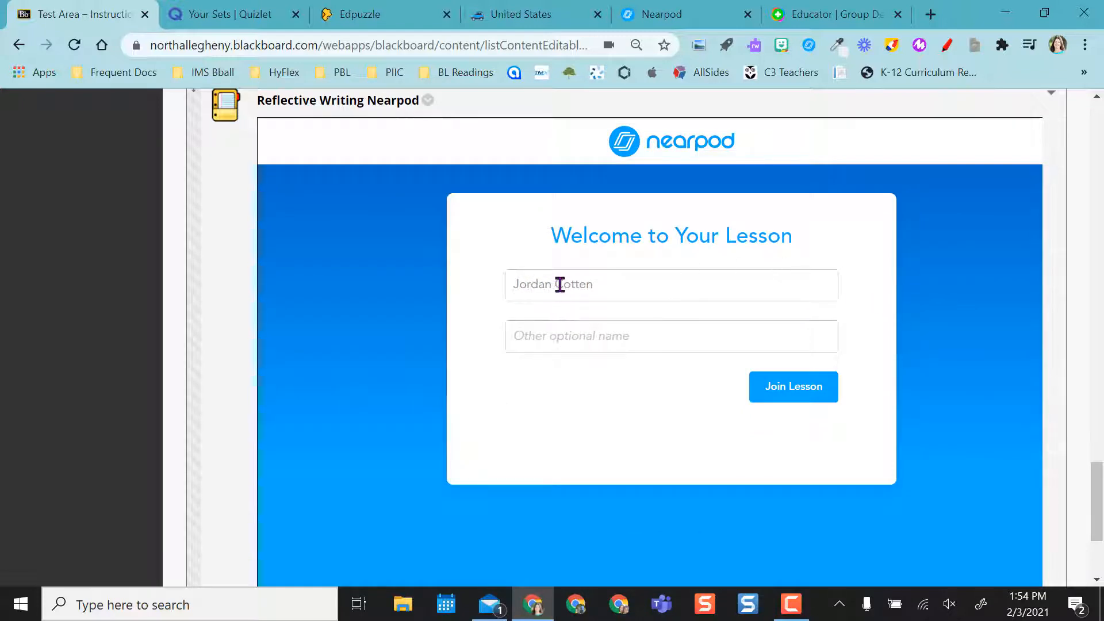
pyautogui.click(769, 394)
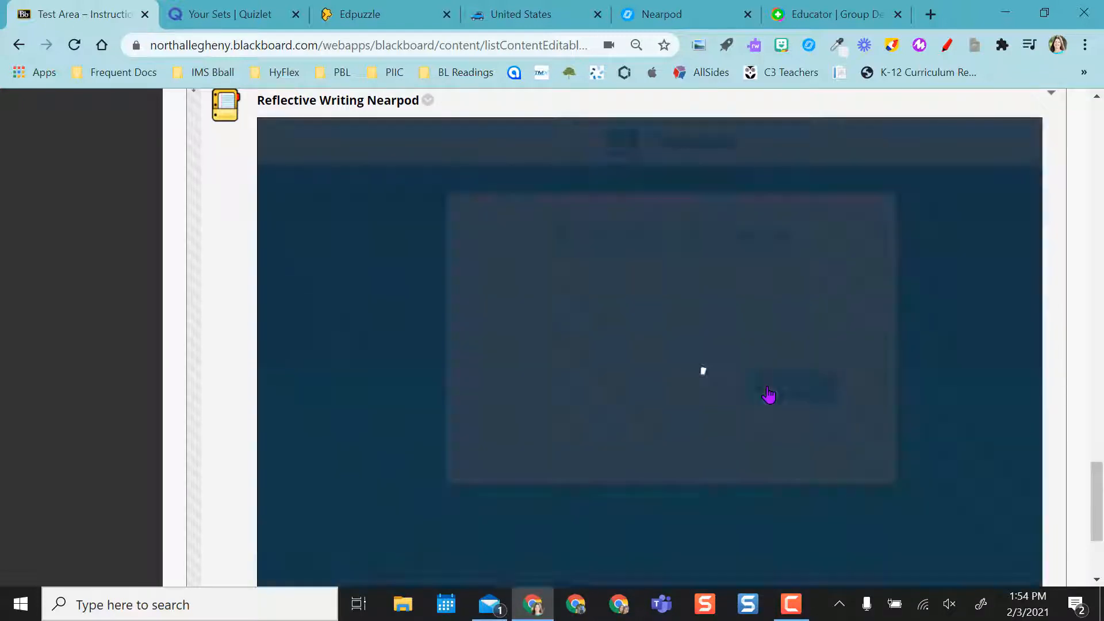
pyautogui.scroll(-2, 870, 473)
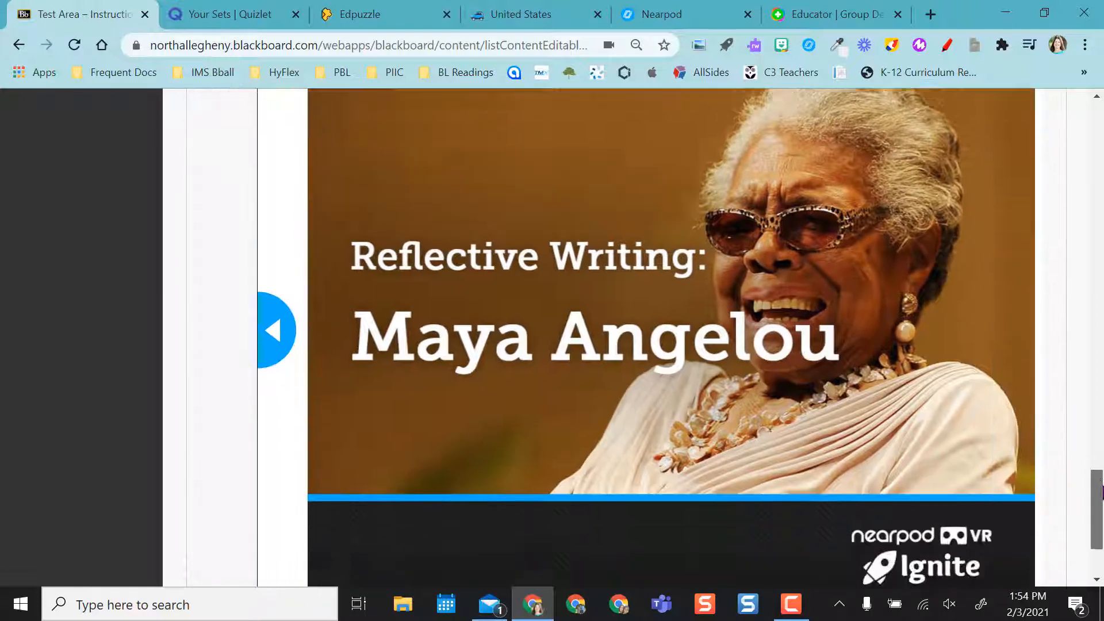
pyautogui.hscroll(1, 868, 475)
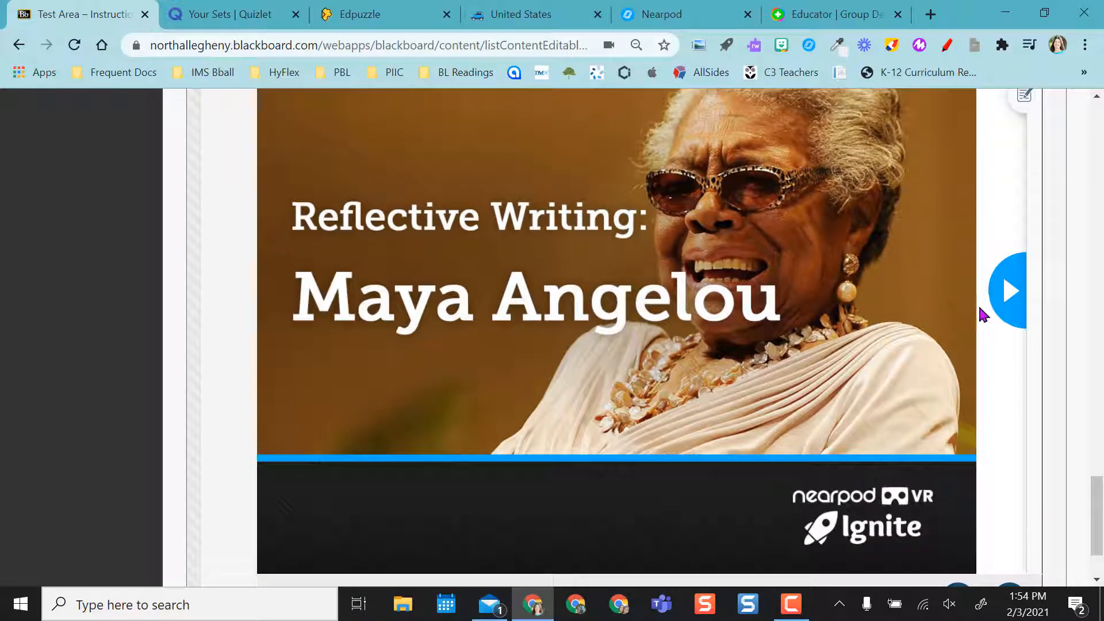
pyautogui.click(1012, 296)
pyautogui.click(1012, 296)
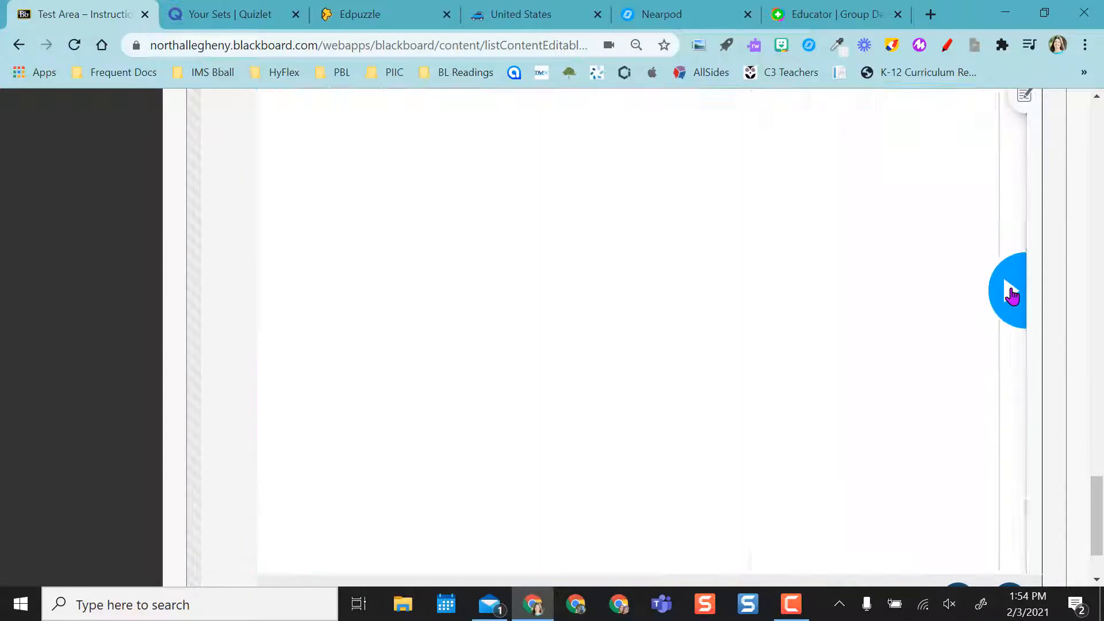
pyautogui.click(1011, 296)
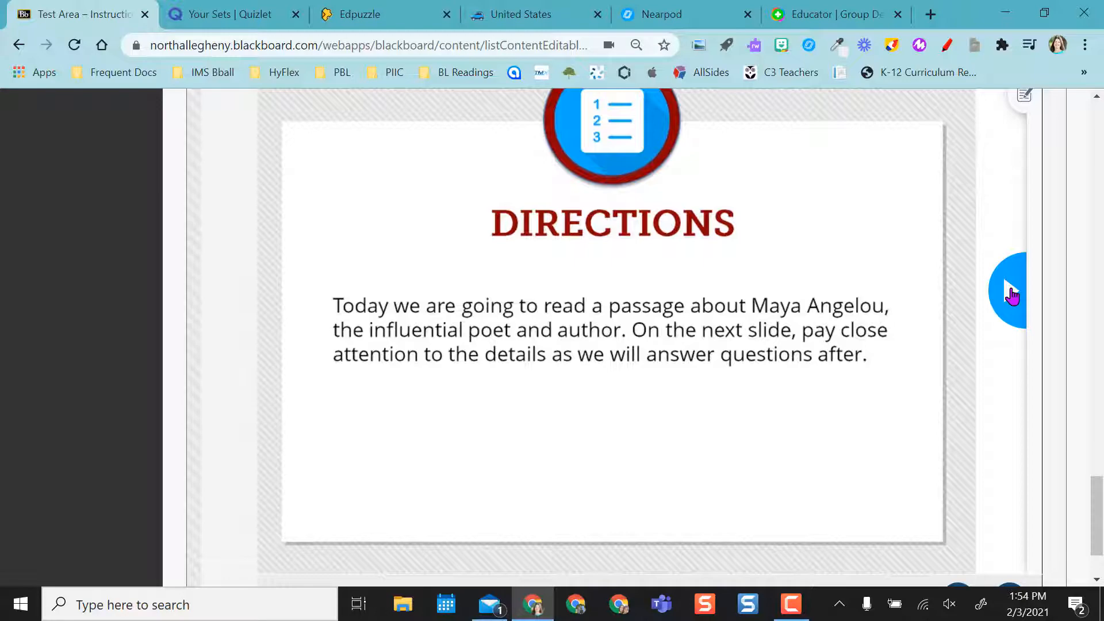
pyautogui.click(1012, 296)
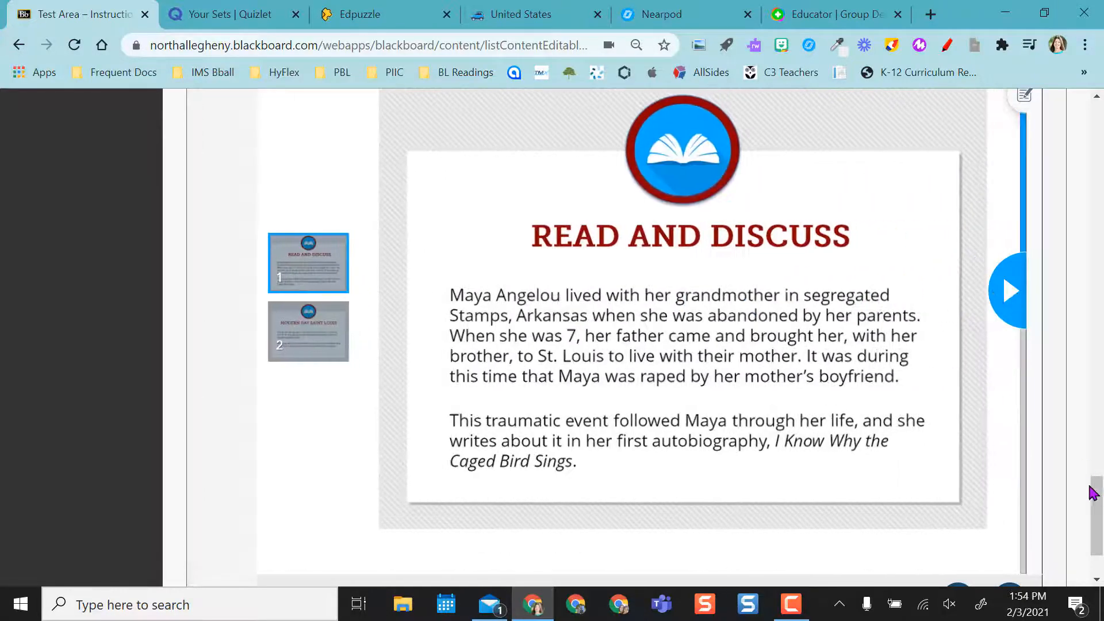
# Open the European Countries flashcard set in the Quizlet tab
pyautogui.moveTo(1095, 506); pyautogui.dragTo(1101, 150)
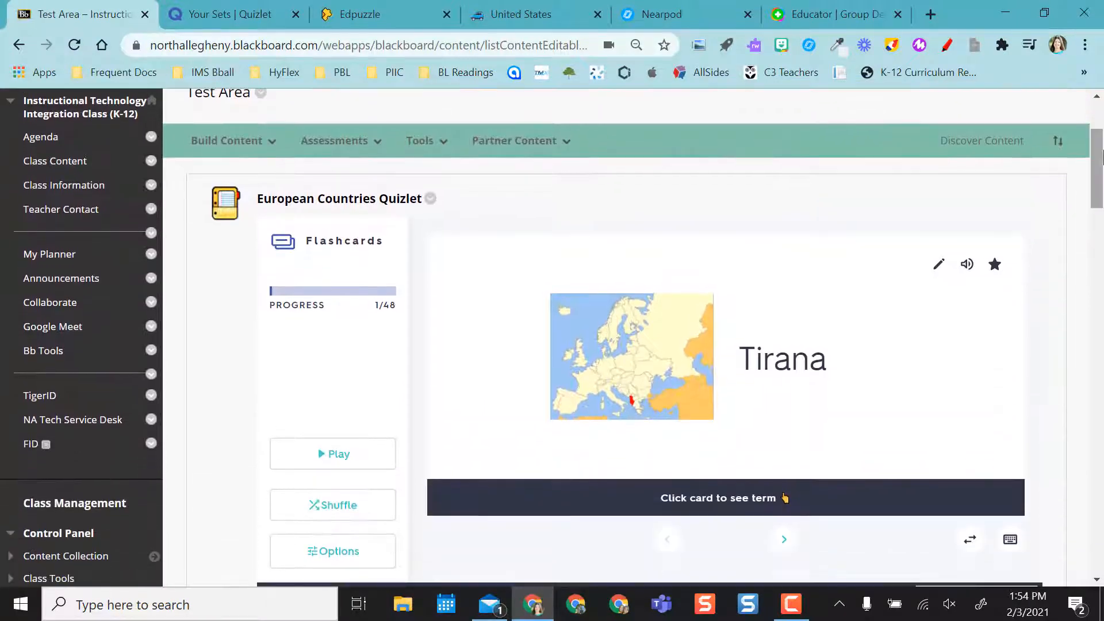
pyautogui.click(243, 18)
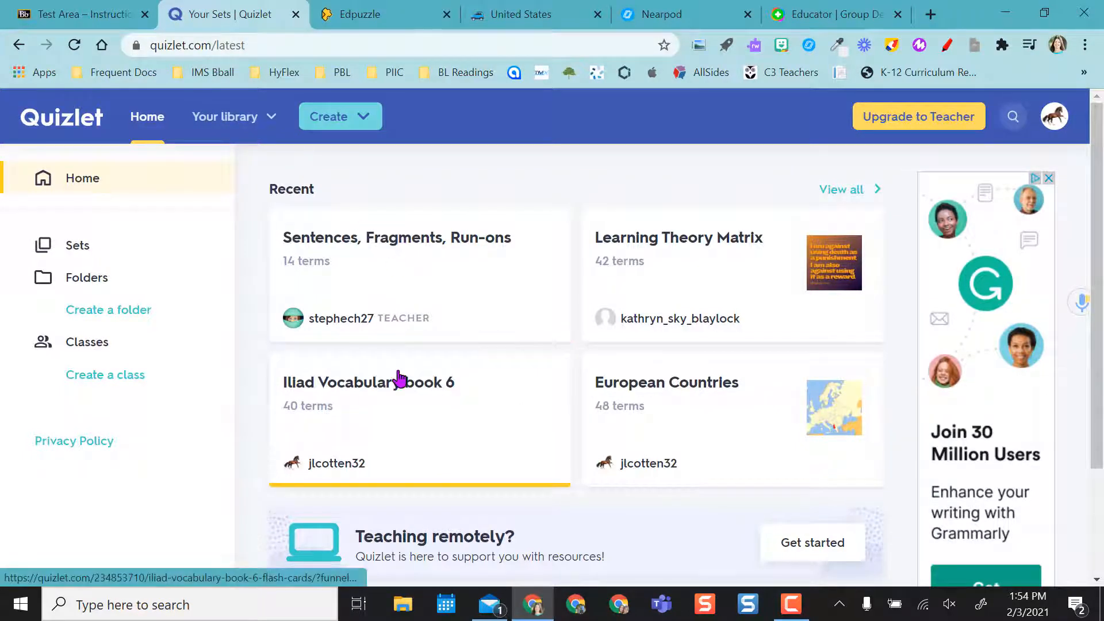
pyautogui.click(673, 388)
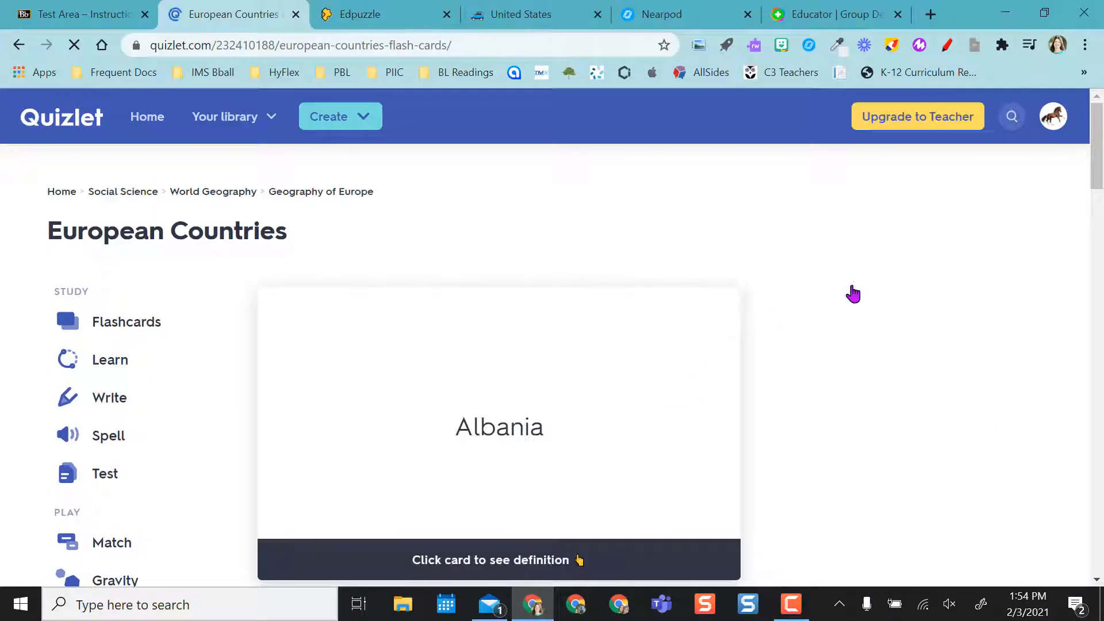
# Examine the European Countries set's share link and its Match-mode embed code
pyautogui.scroll(-6, 1101, 196)
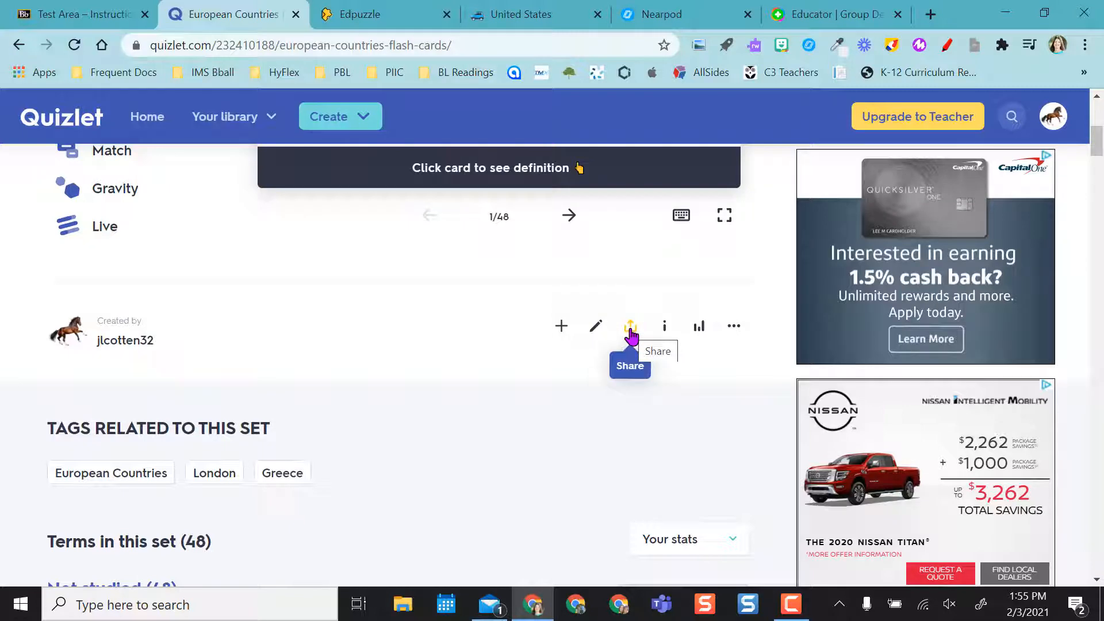
pyautogui.click(631, 329)
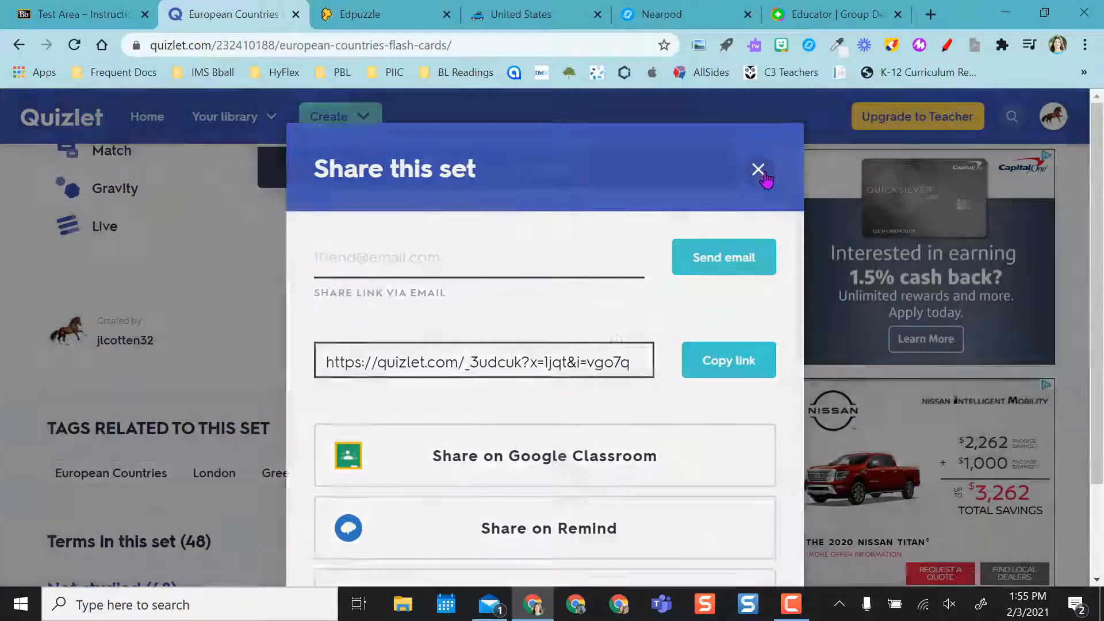
pyautogui.click(764, 175)
pyautogui.click(734, 328)
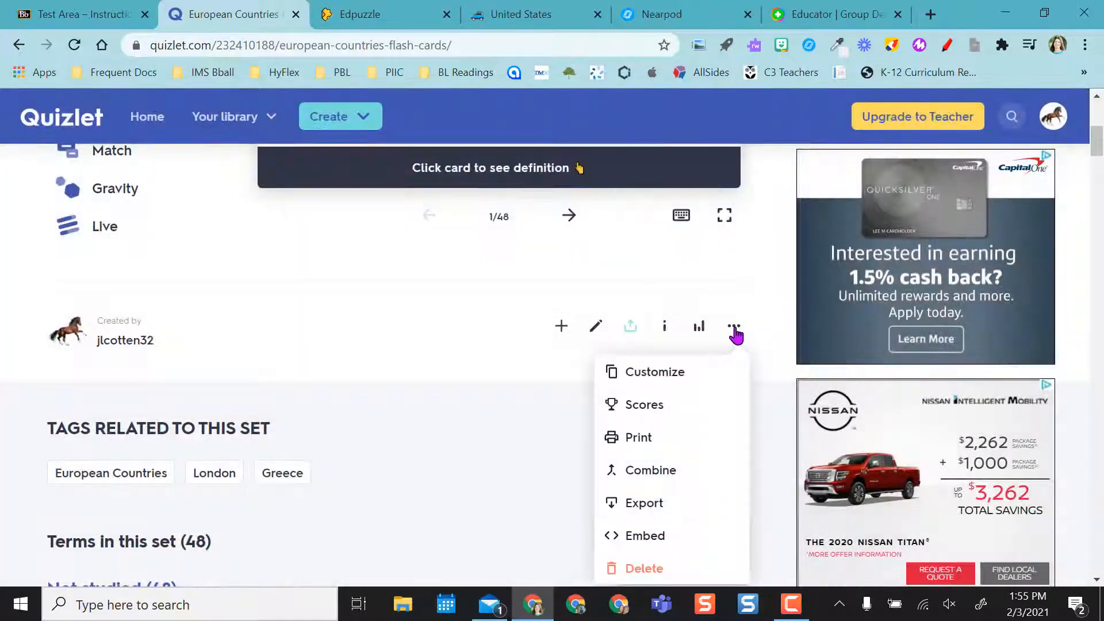
pyautogui.scroll(-1, 736, 334)
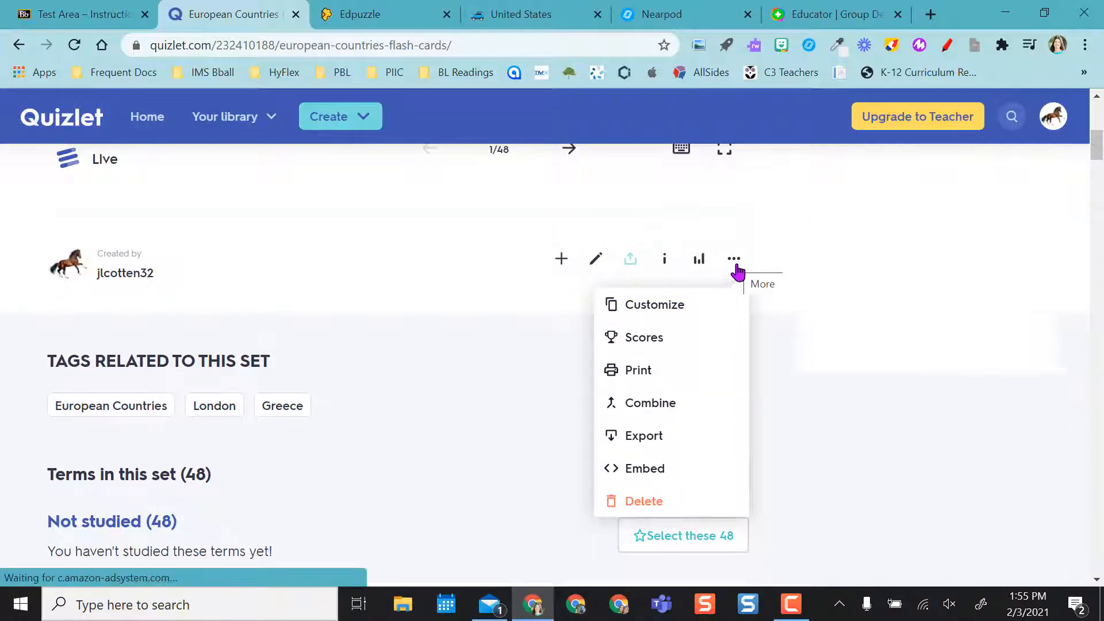
pyautogui.click(644, 471)
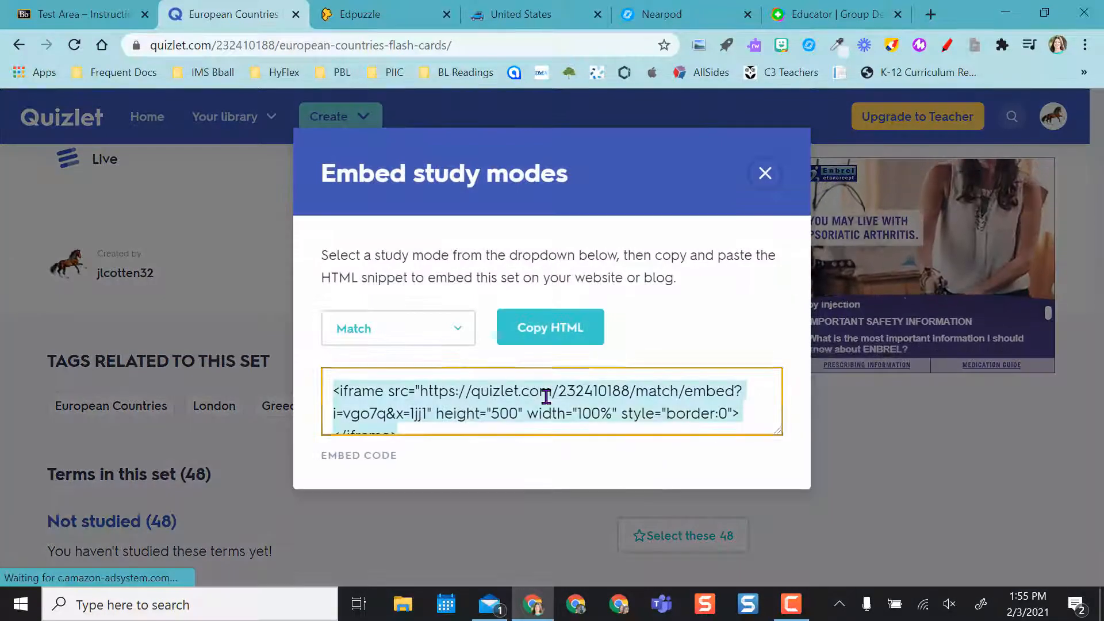
pyautogui.click(765, 174)
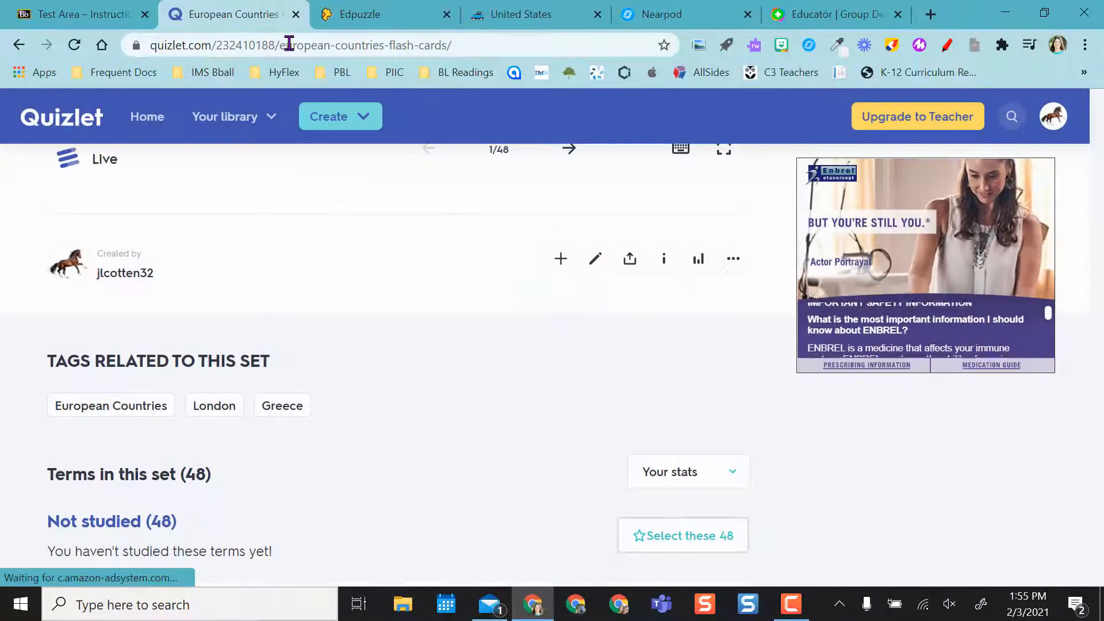
# Edit the European Countries Quizlet item in Blackboard, view its HTML source, and save it
pyautogui.click(91, 15)
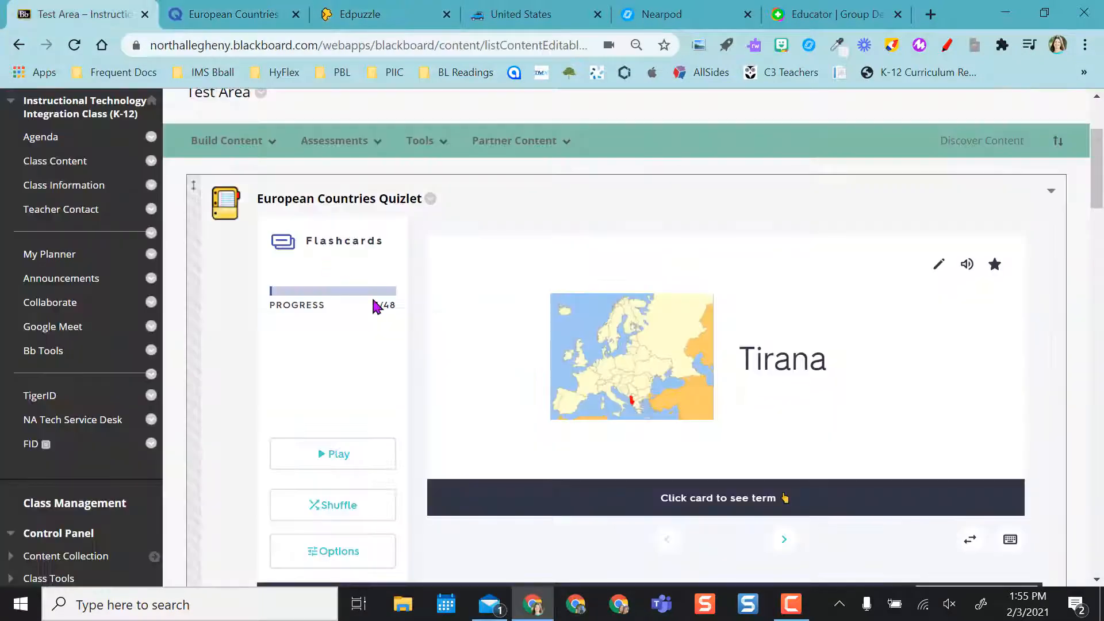
pyautogui.click(431, 199)
pyautogui.click(451, 131)
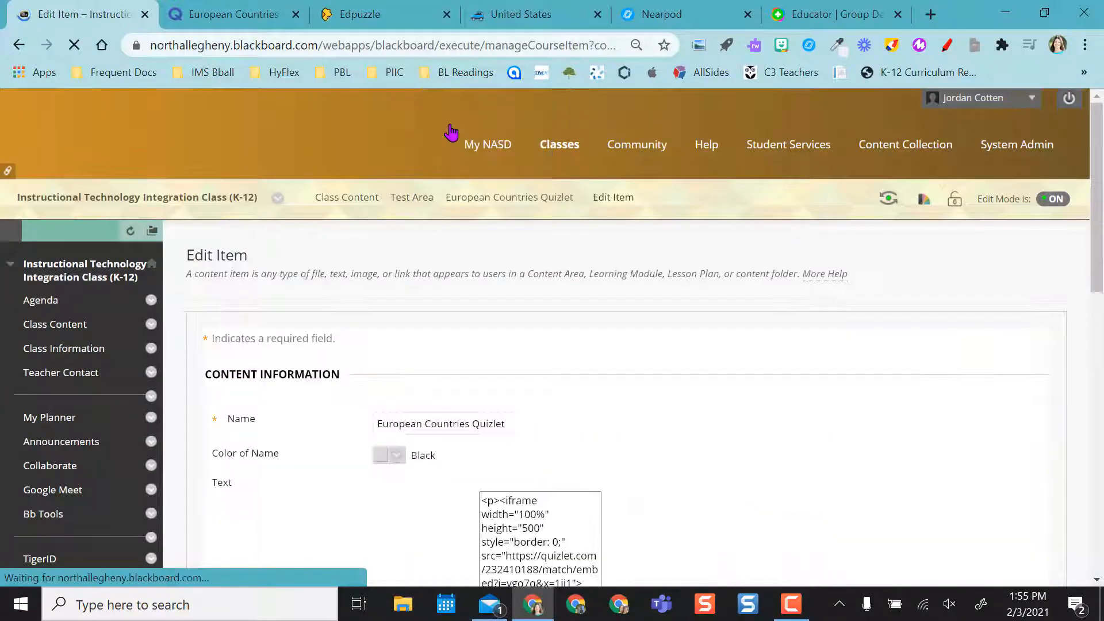
pyautogui.moveTo(1100, 202); pyautogui.dragTo(1102, 315)
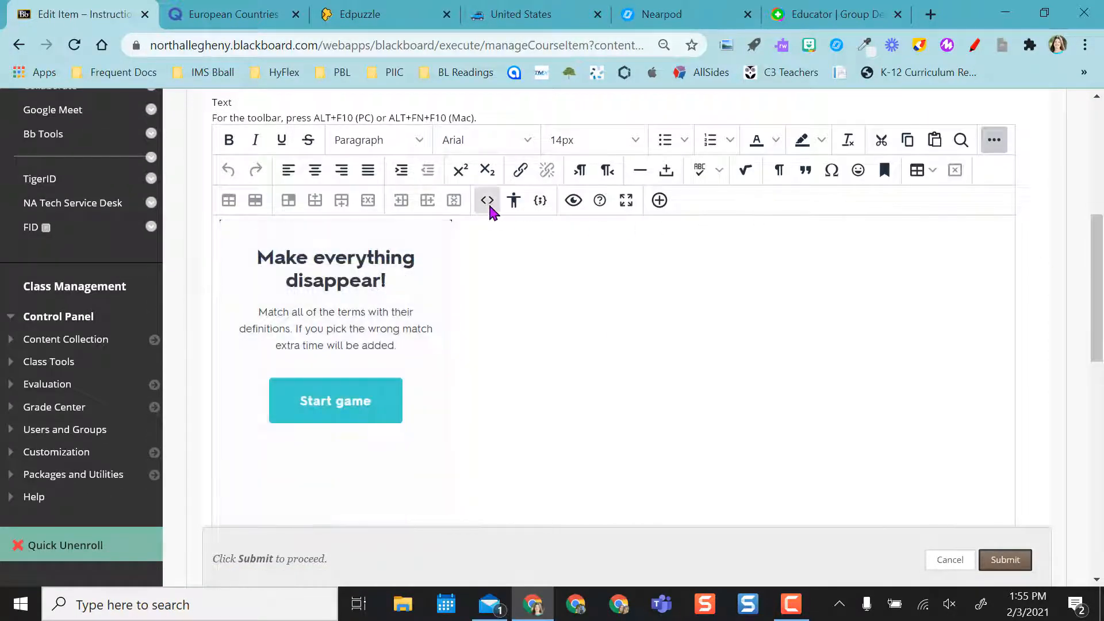
pyautogui.click(486, 203)
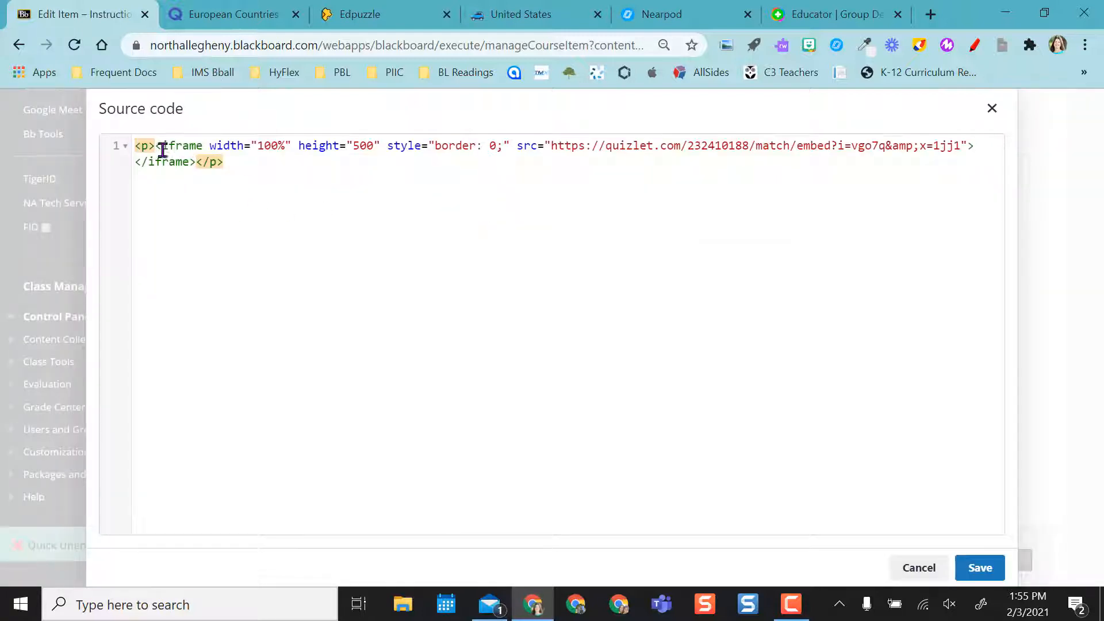
pyautogui.click(978, 567)
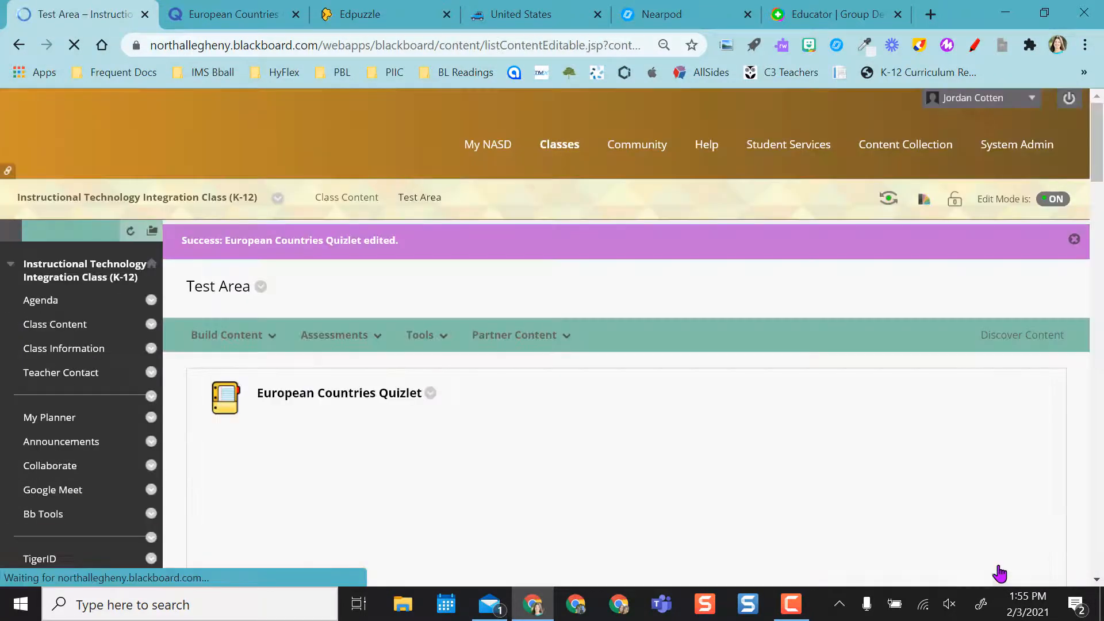
# Copy the United States padlet's embed code from its share options
pyautogui.scroll(-5, 1099, 253)
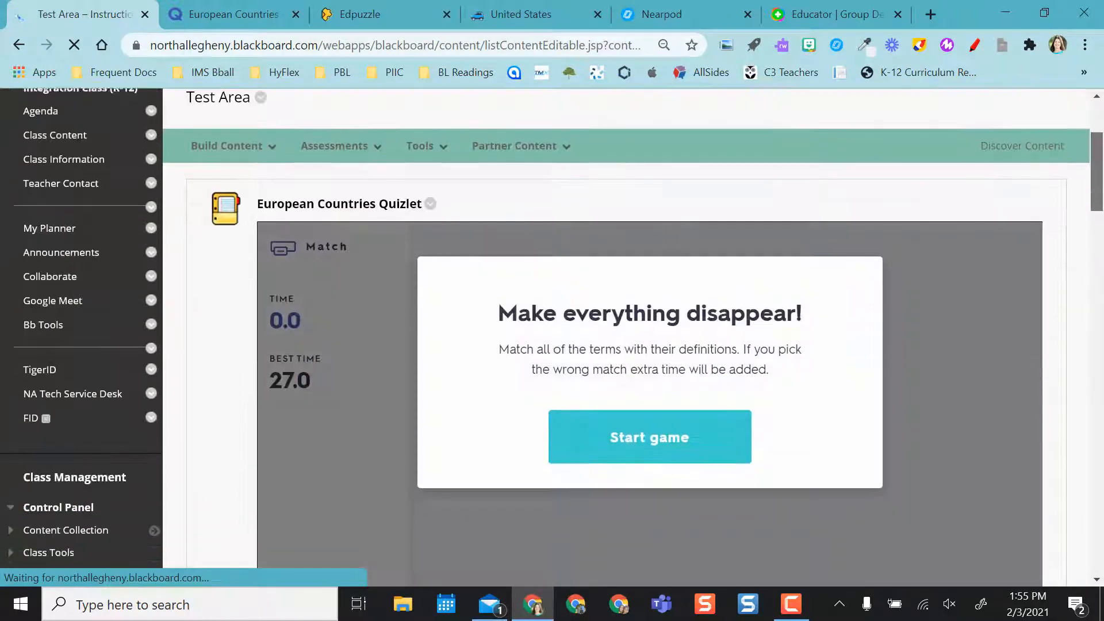
pyautogui.scroll(-8, 1099, 241)
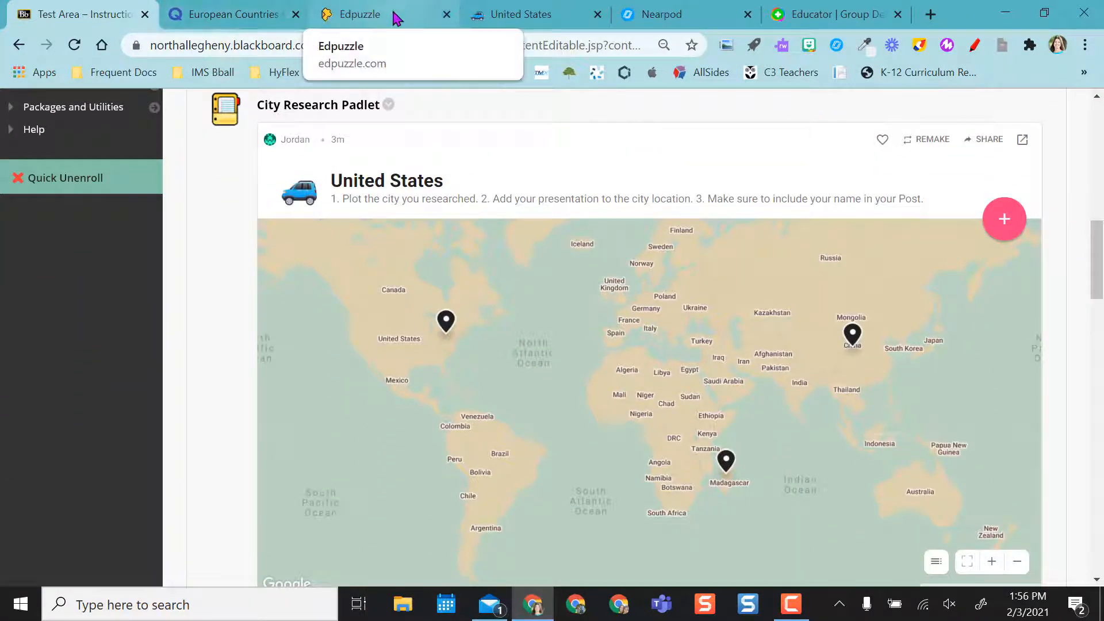
pyautogui.click(493, 18)
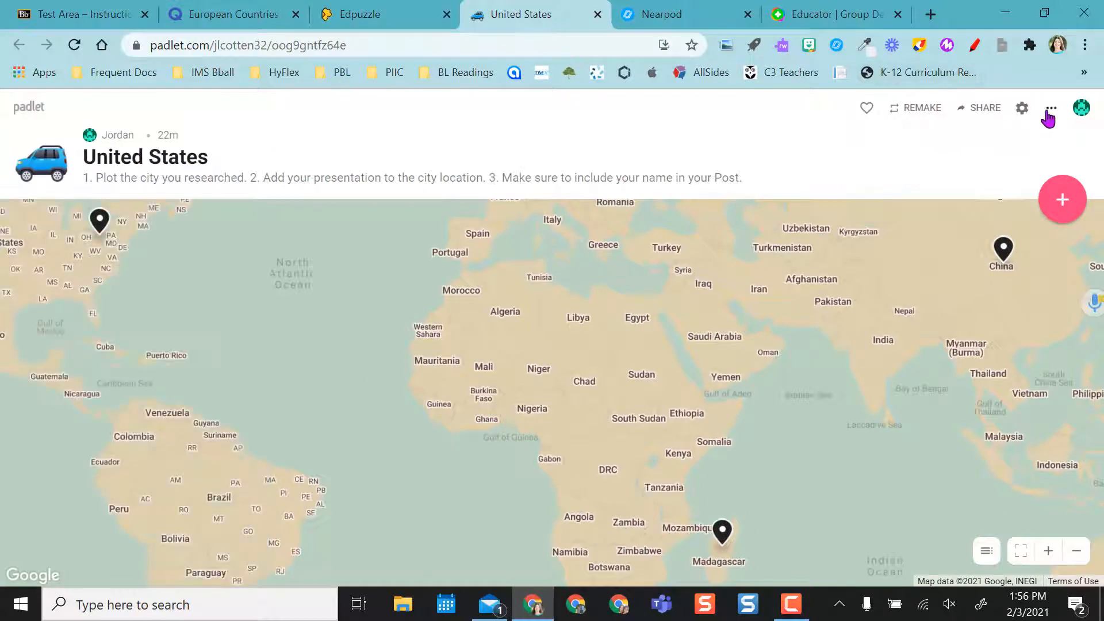
pyautogui.click(980, 109)
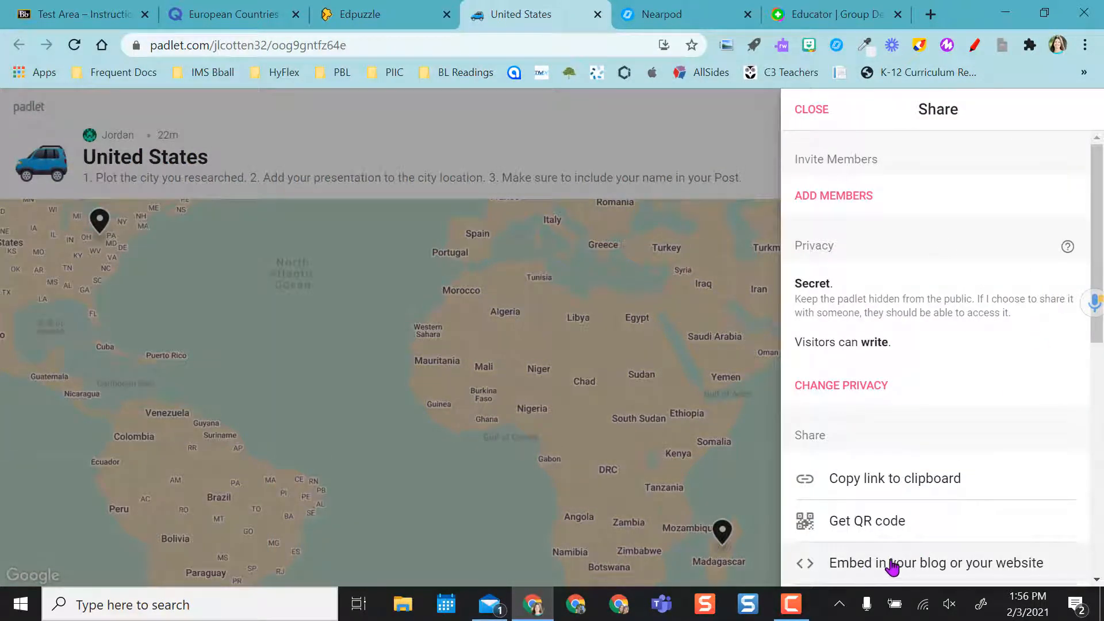
pyautogui.click(872, 567)
pyautogui.click(811, 520)
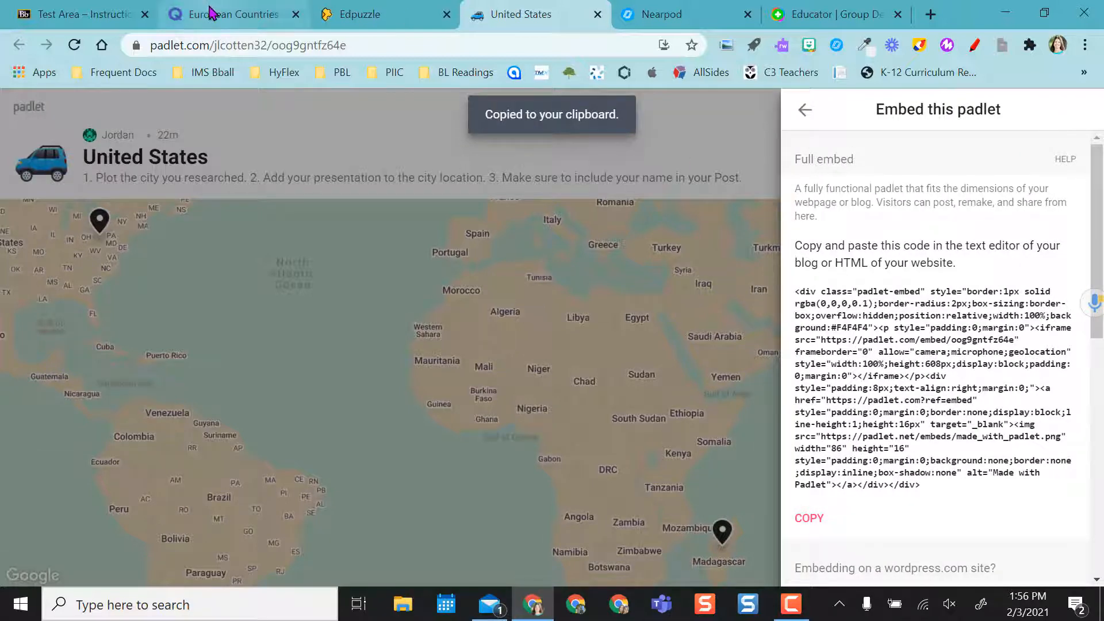
# Start building a new content item in the Test Area named Named it
pyautogui.click(89, 14)
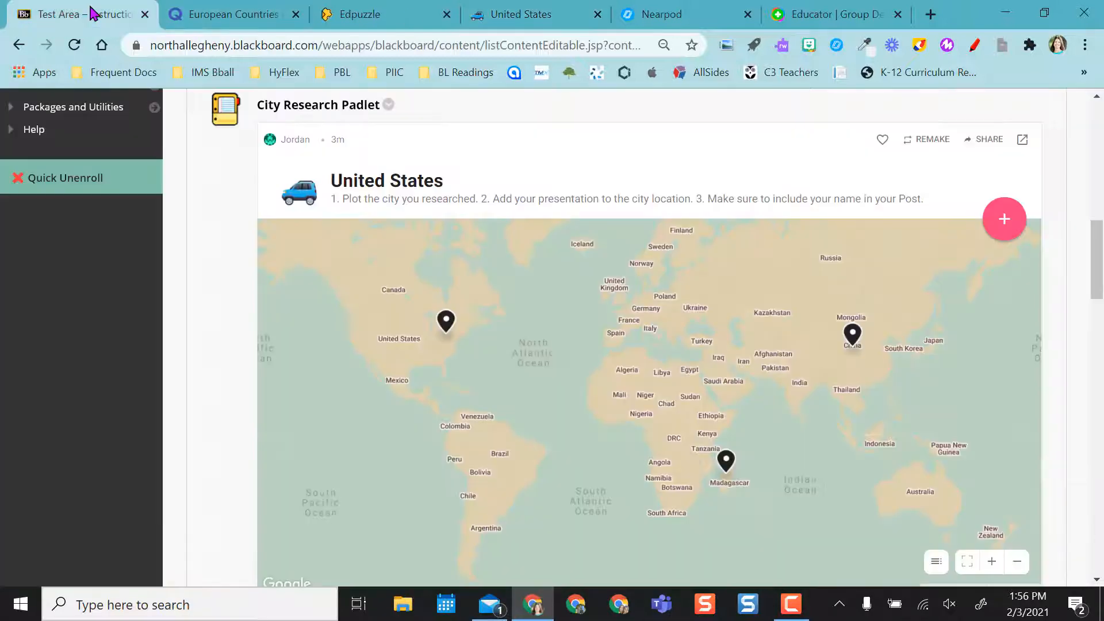
pyautogui.click(388, 104)
pyautogui.click(245, 102)
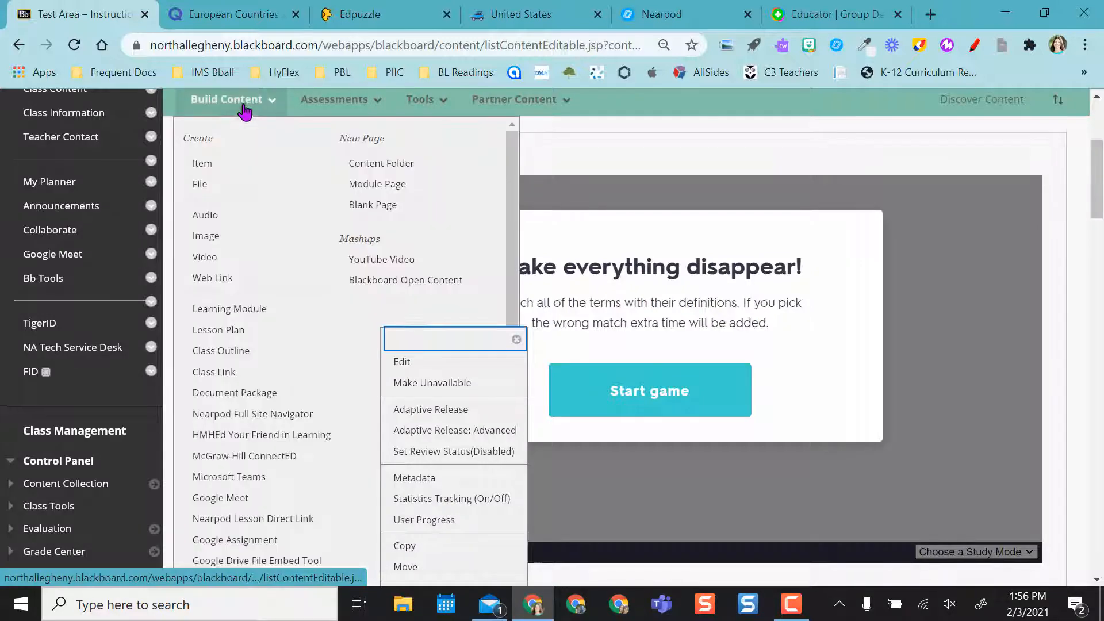
pyautogui.click(203, 165)
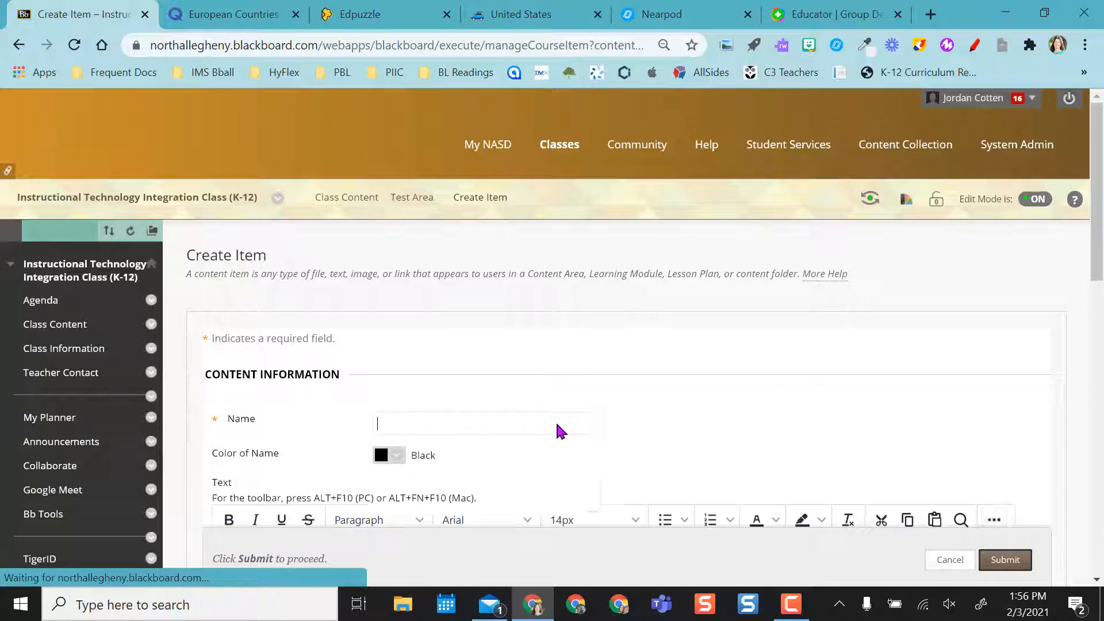
pyautogui.write('Named it')
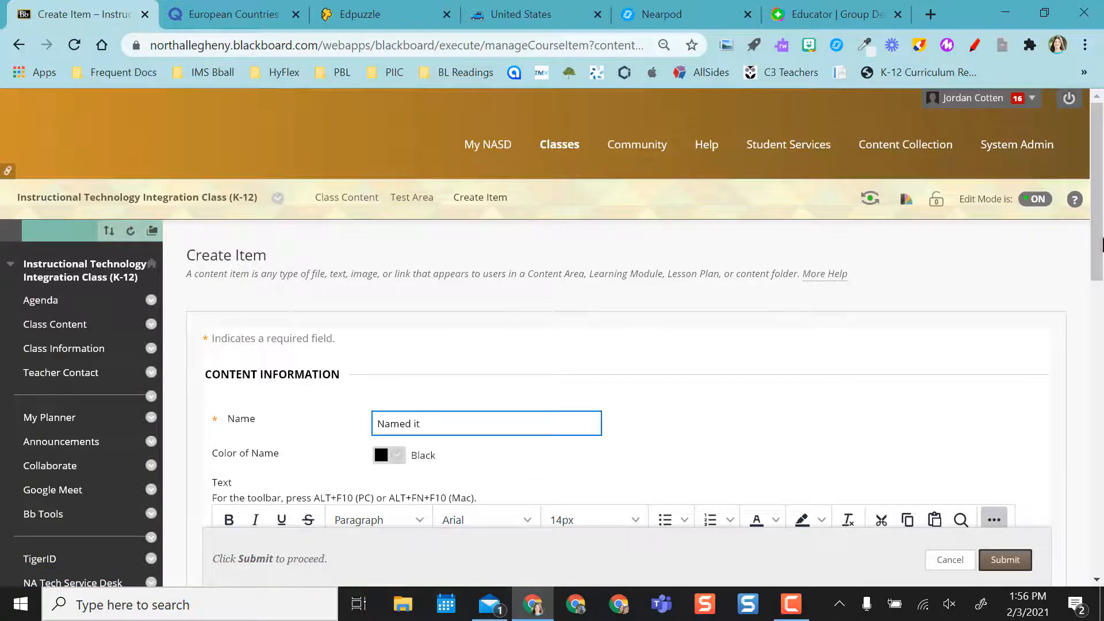
# Paste the Padlet embed code into the new item's HTML source, then cancel the item
pyautogui.moveTo(1101, 243); pyautogui.dragTo(1103, 337)
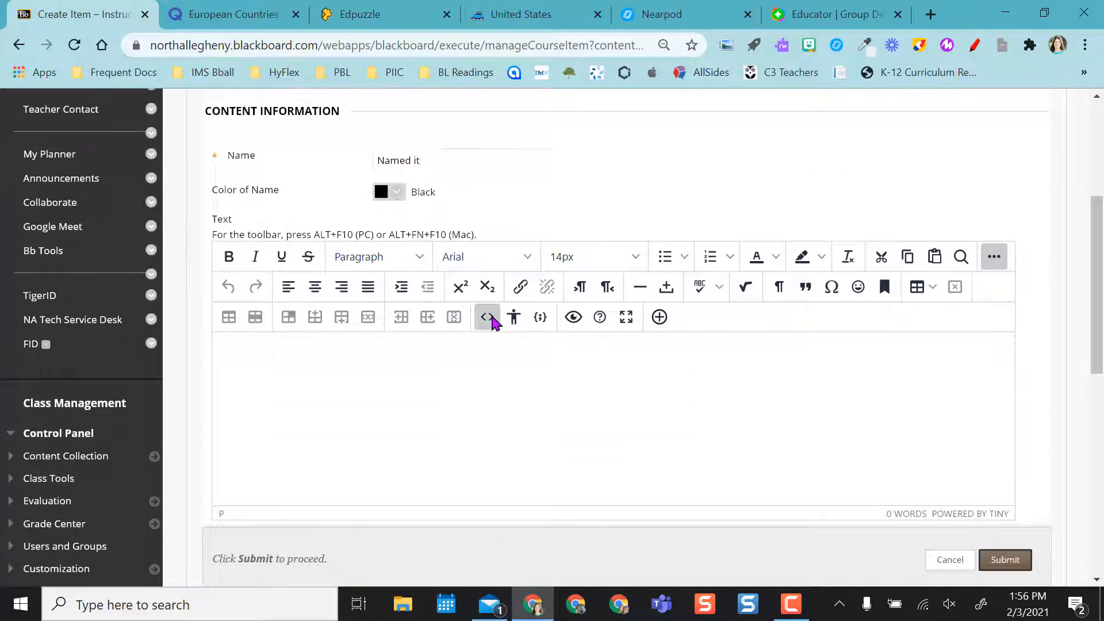
pyautogui.click(487, 316)
pyautogui.hotkey('ctrl', 'v')
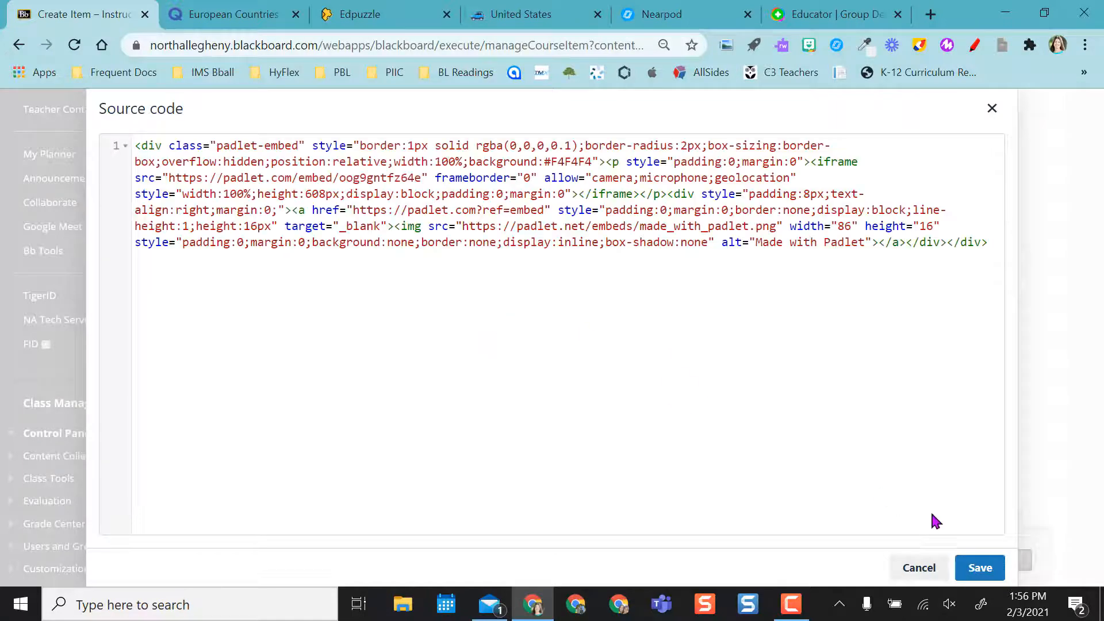
pyautogui.click(980, 567)
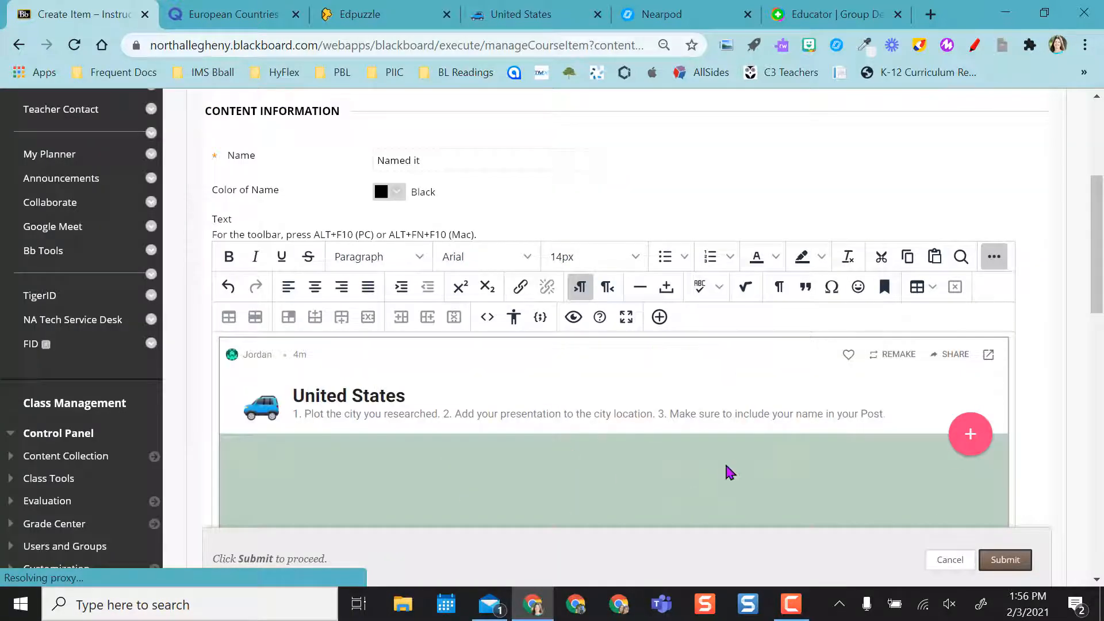
pyautogui.click(953, 565)
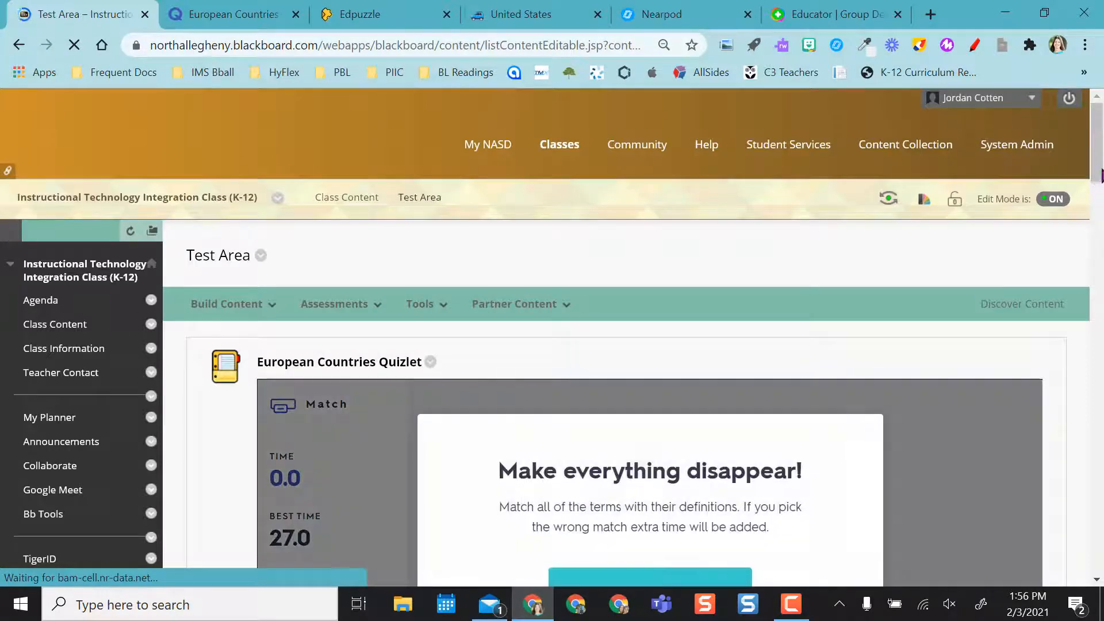
# Check the Nearpod library and Flipgrid group tabs, then return to the Blackboard Test Area
pyautogui.click(659, 16)
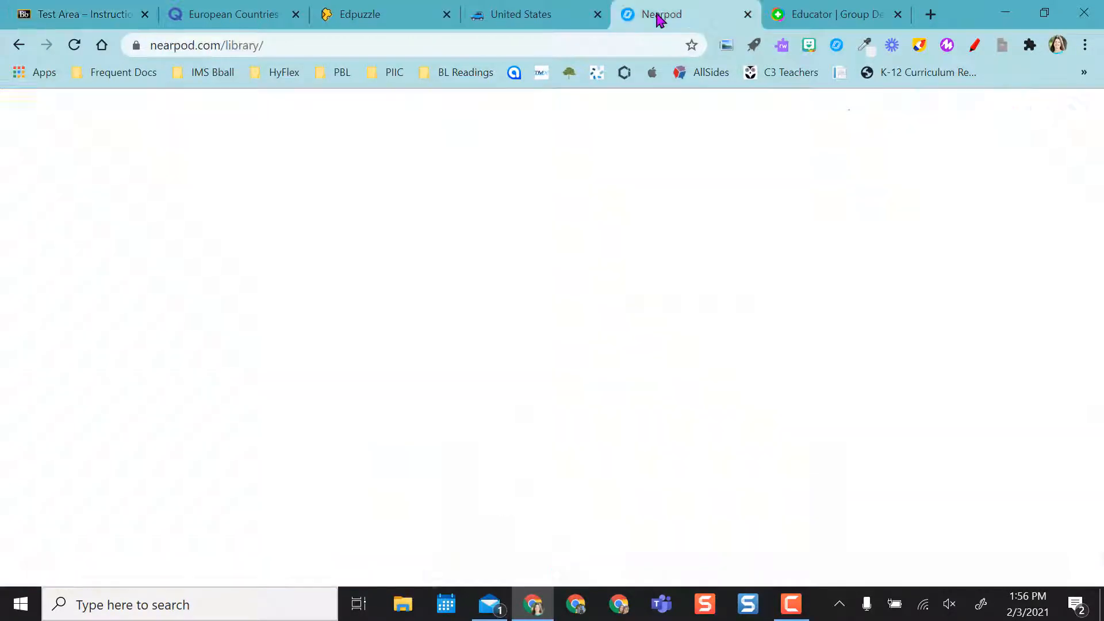
pyautogui.click(809, 19)
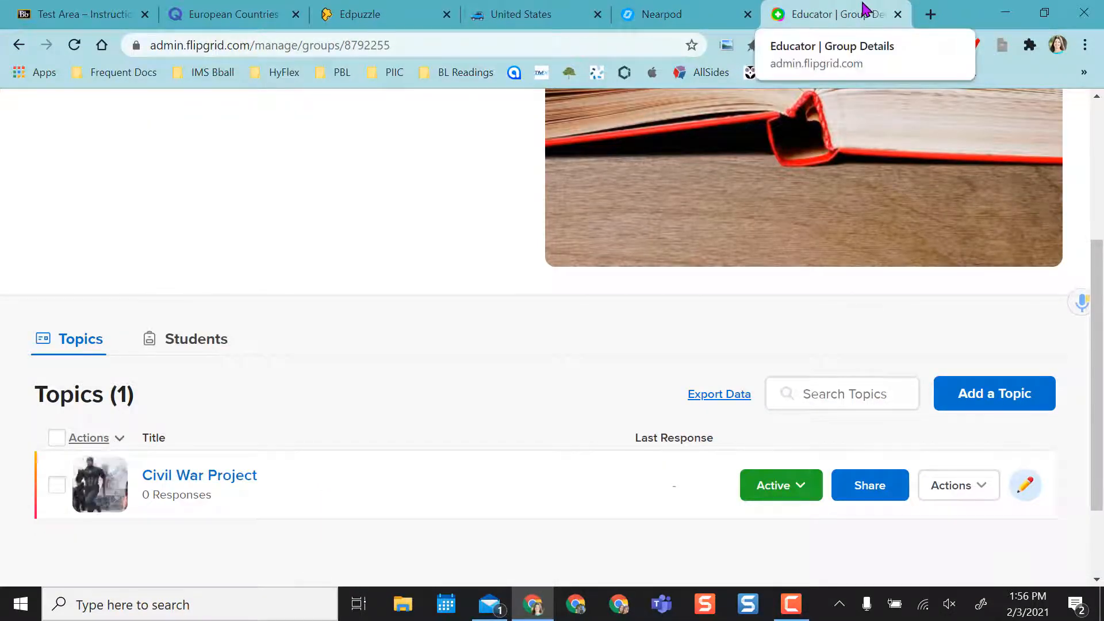
pyautogui.click(82, 16)
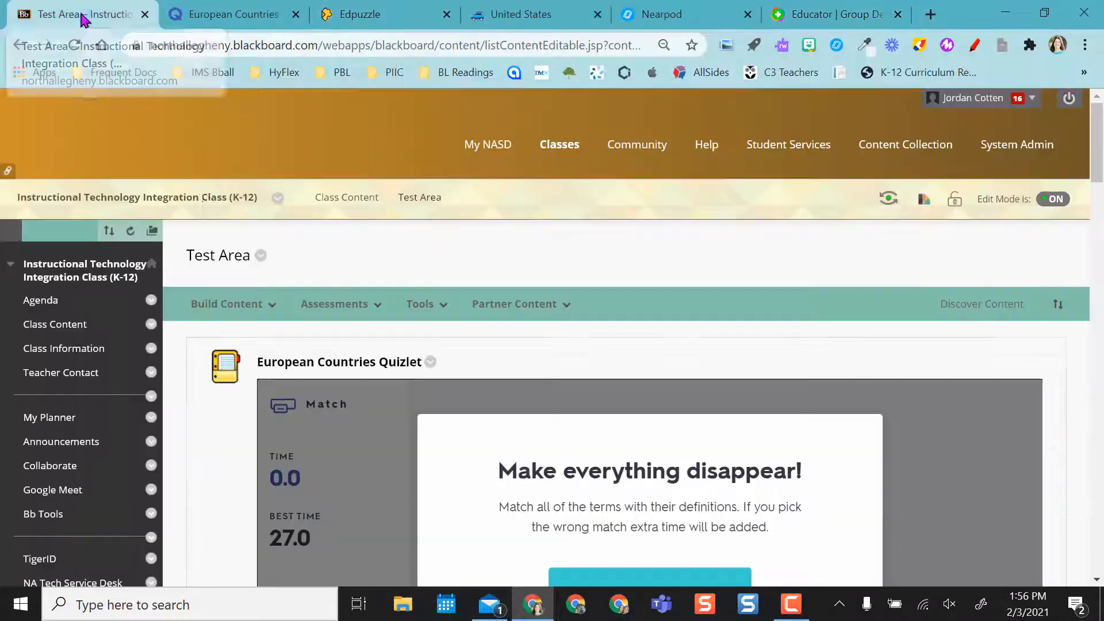
pyautogui.click(196, 304)
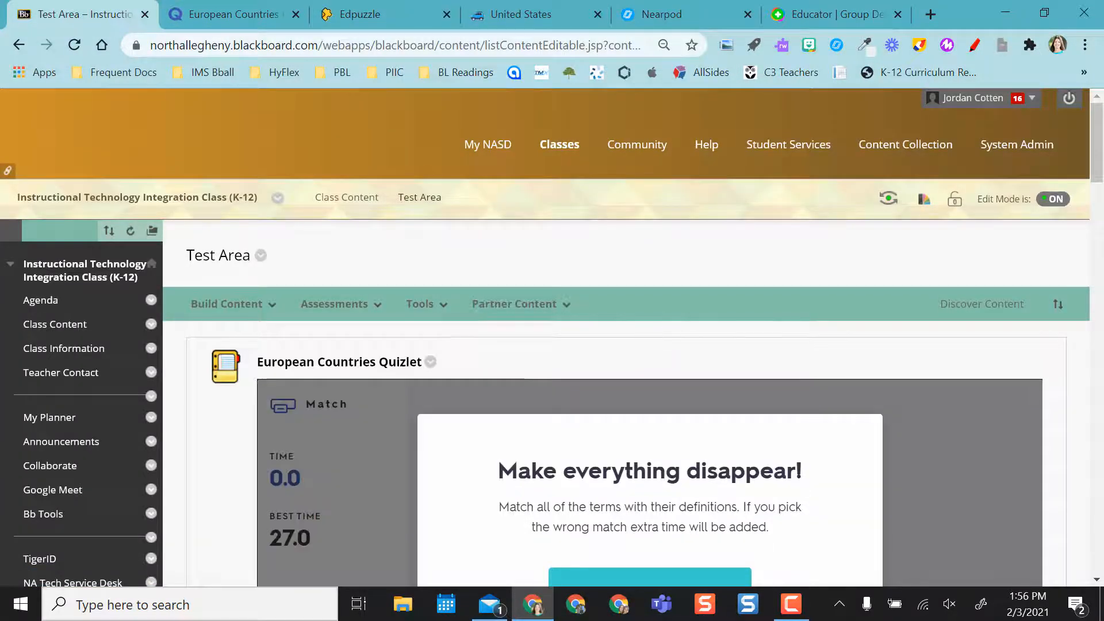
pyautogui.moveTo(1098, 179); pyautogui.dragTo(1102, 211)
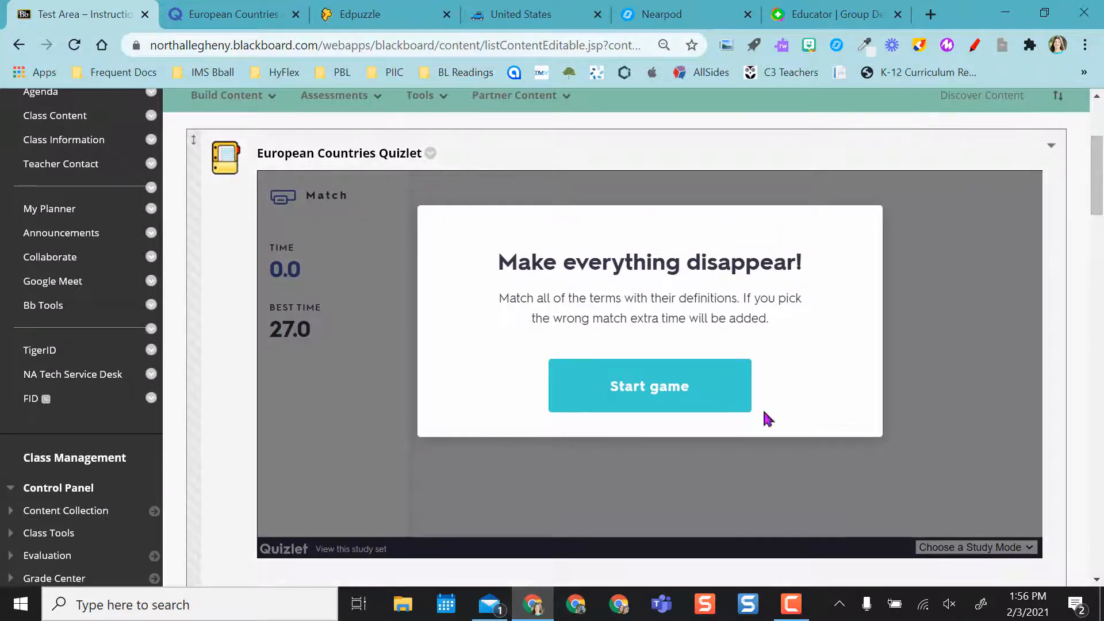